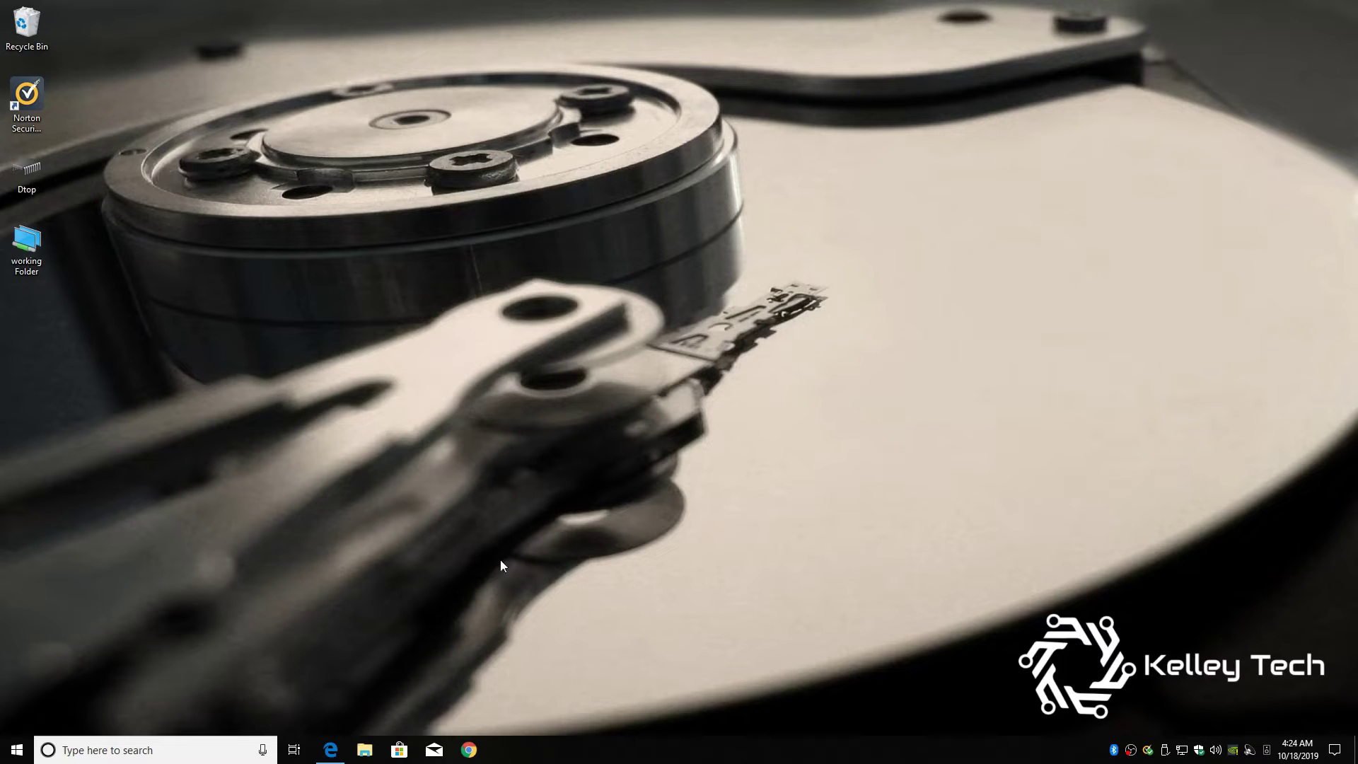
- In Microsoft Edge, open Evozi's APK Downloader page and follow its Play Store link
click(331, 749)
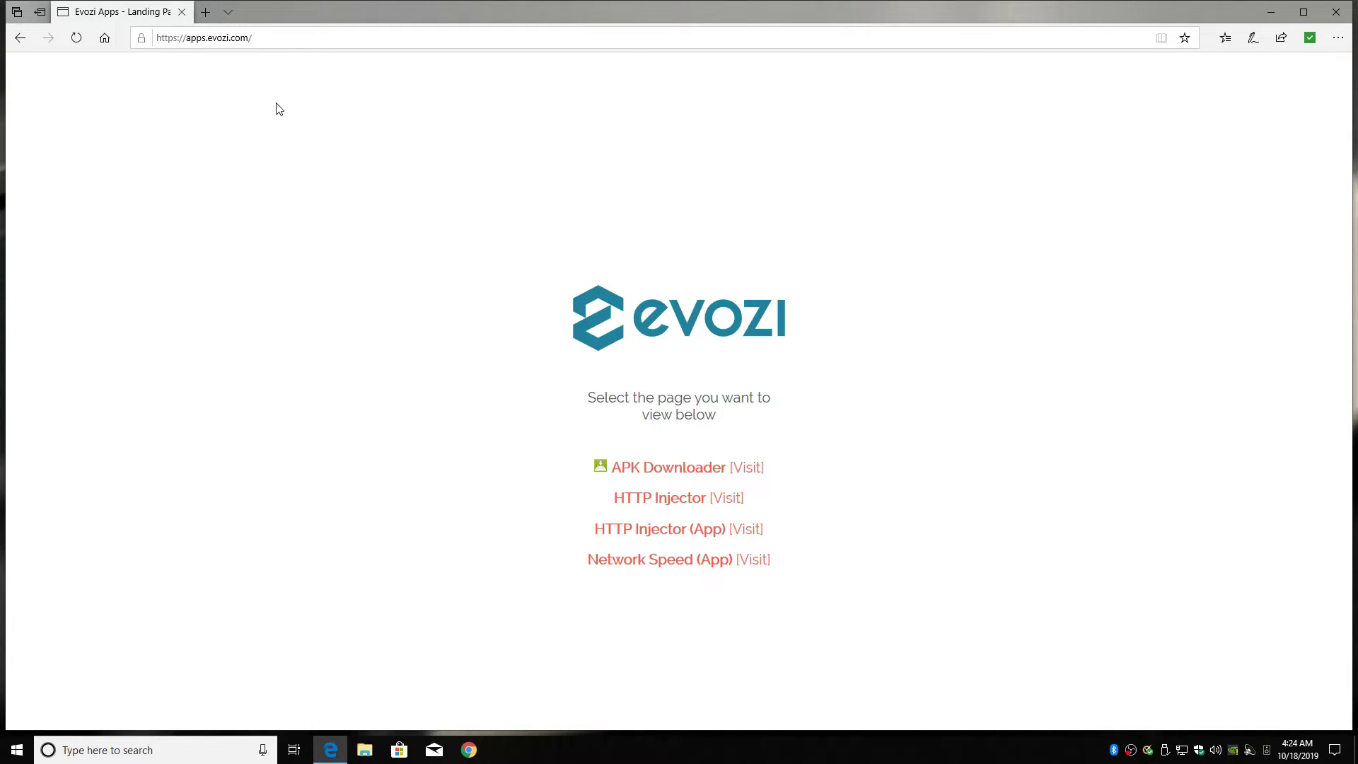
click(692, 475)
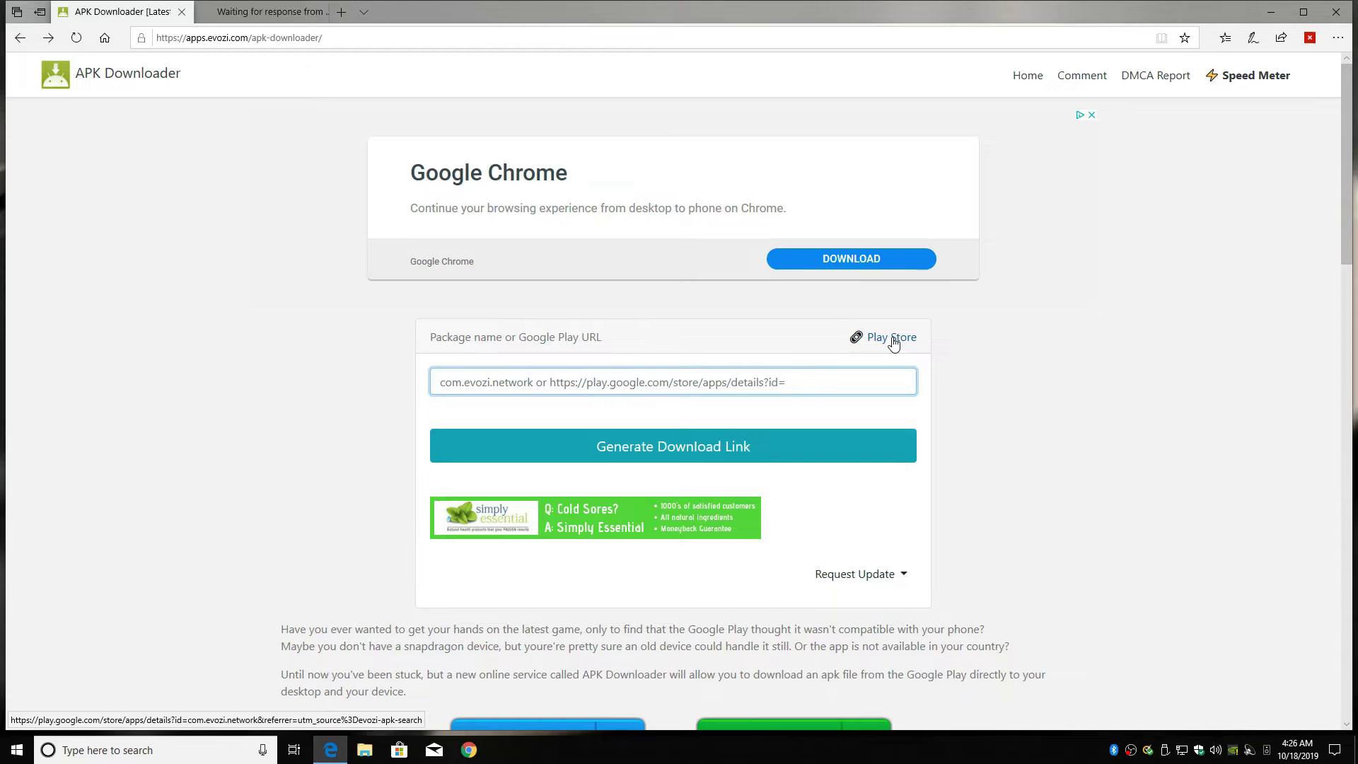
click(892, 338)
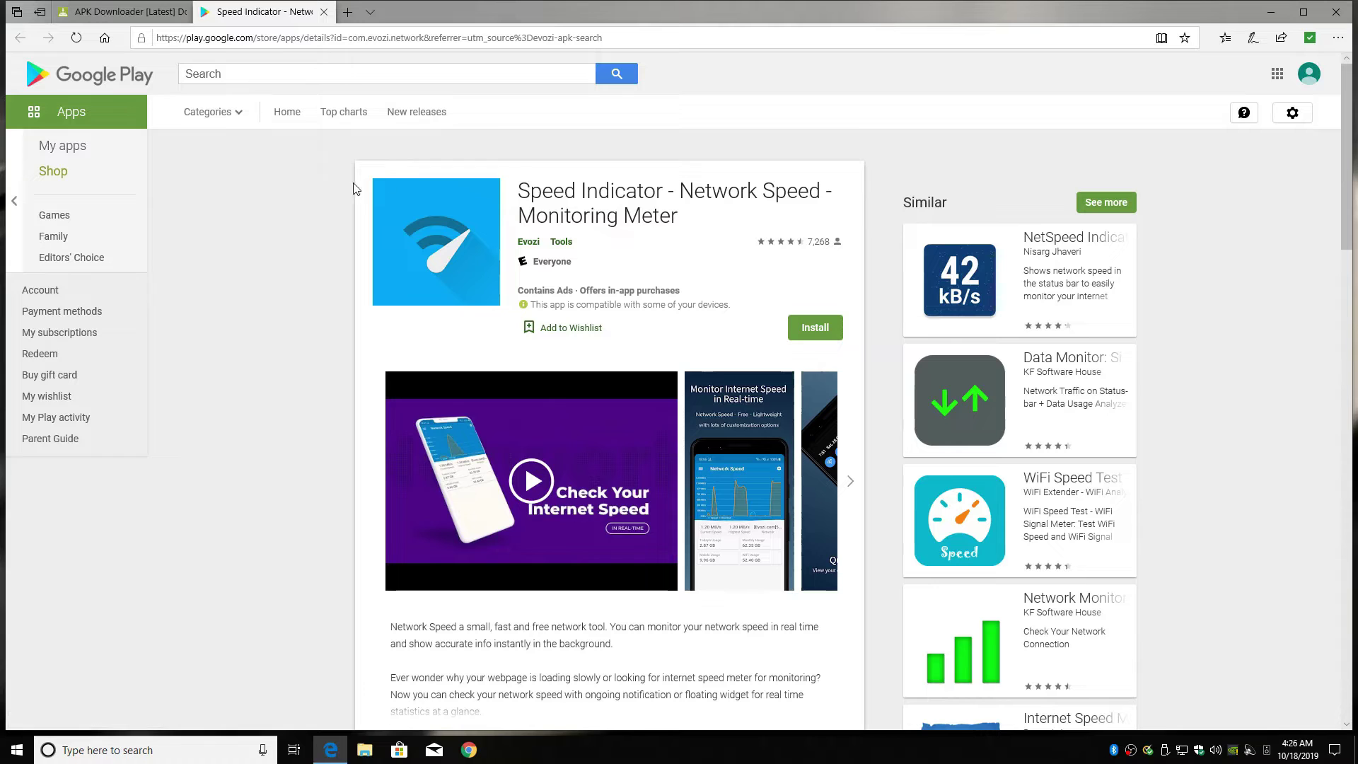
- Search Google Play for "web browser"
click(278, 75)
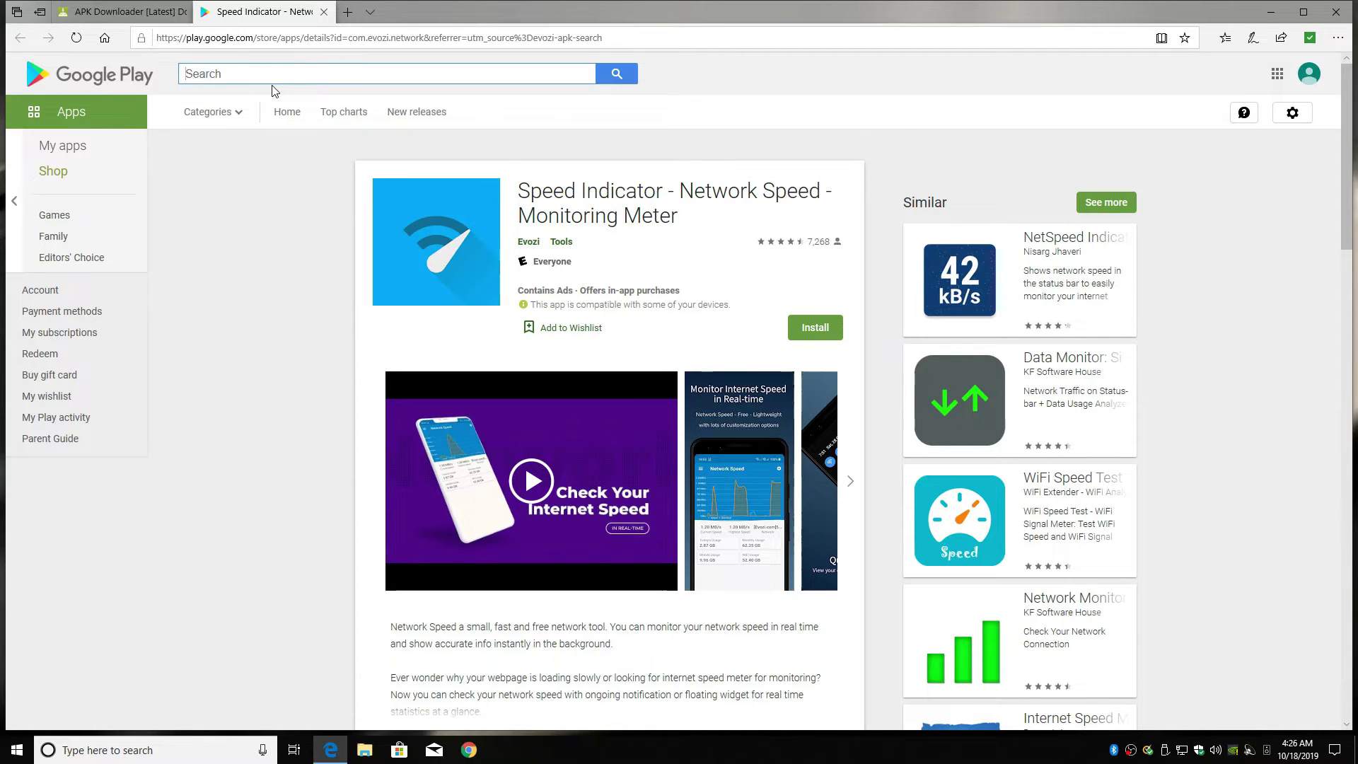
text(web b)
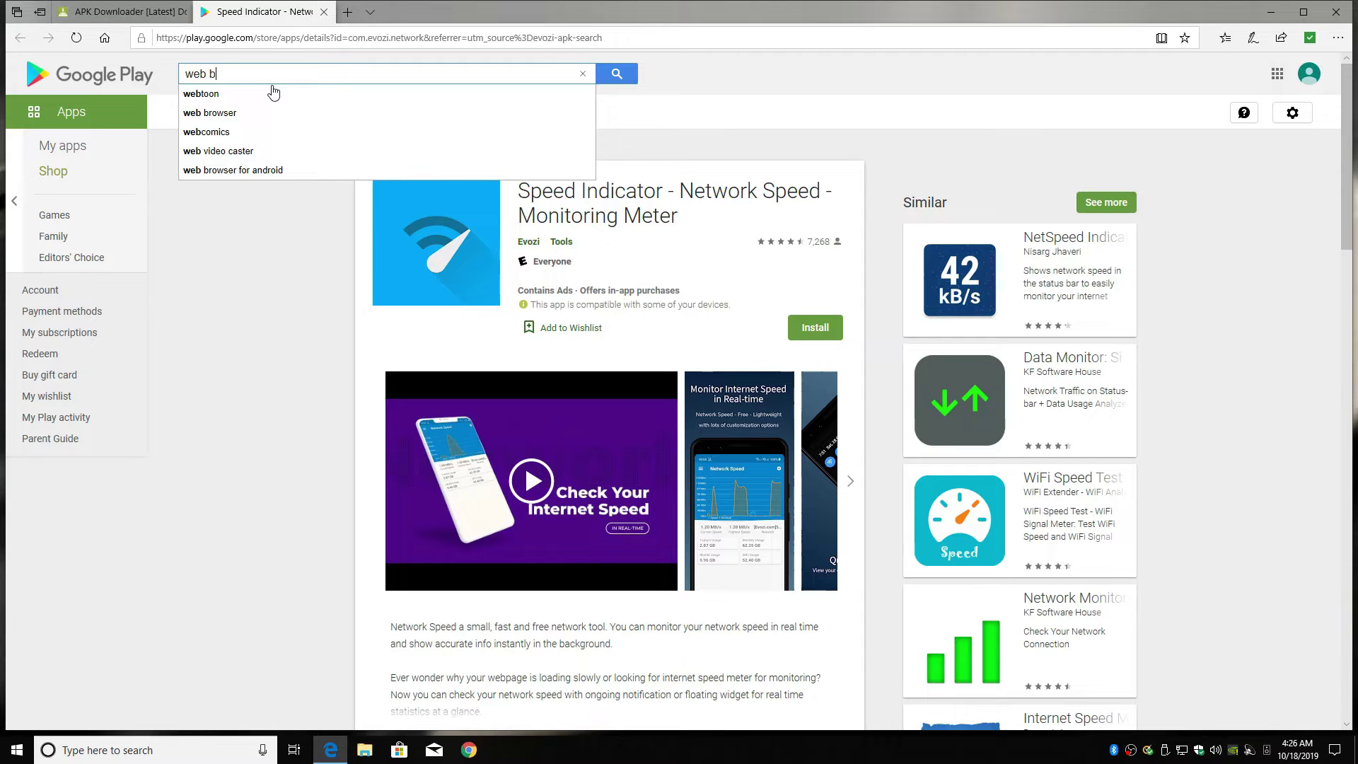
text(rowser)
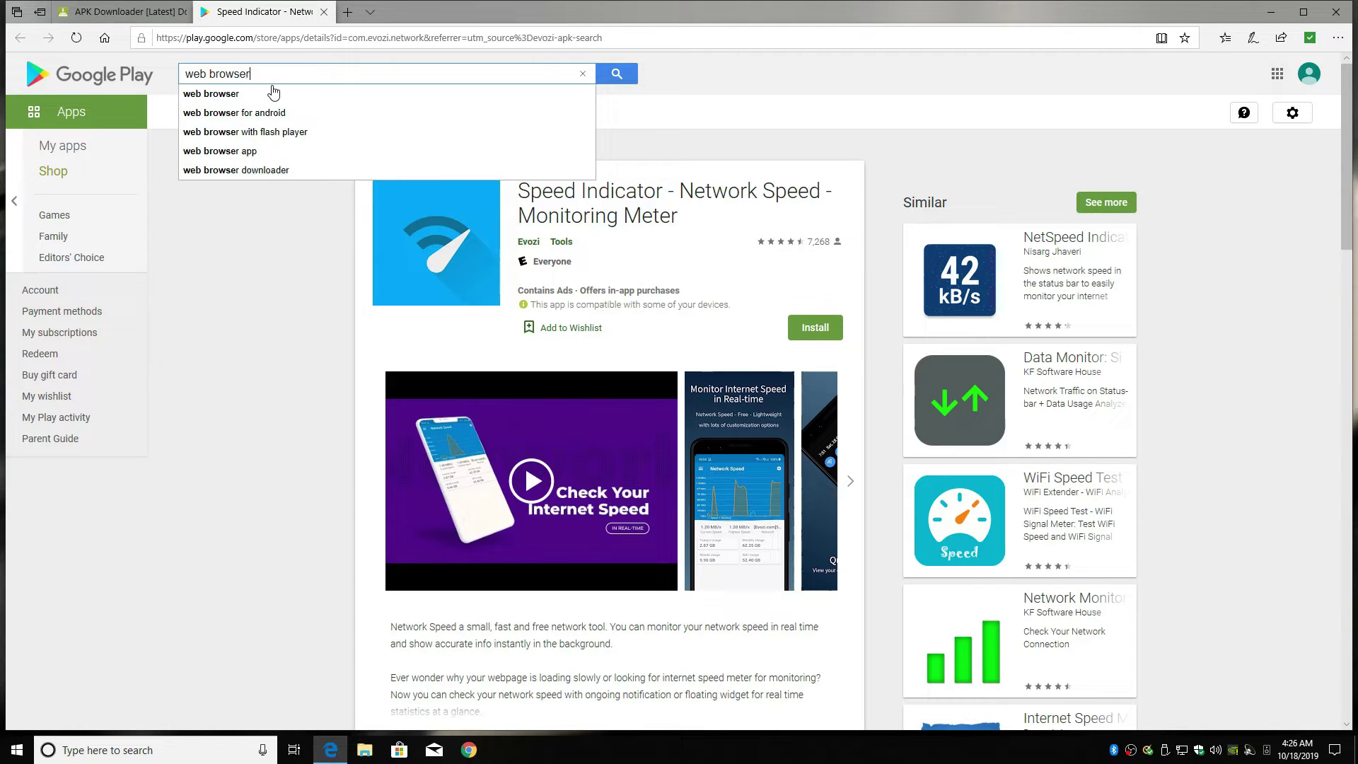
click(618, 86)
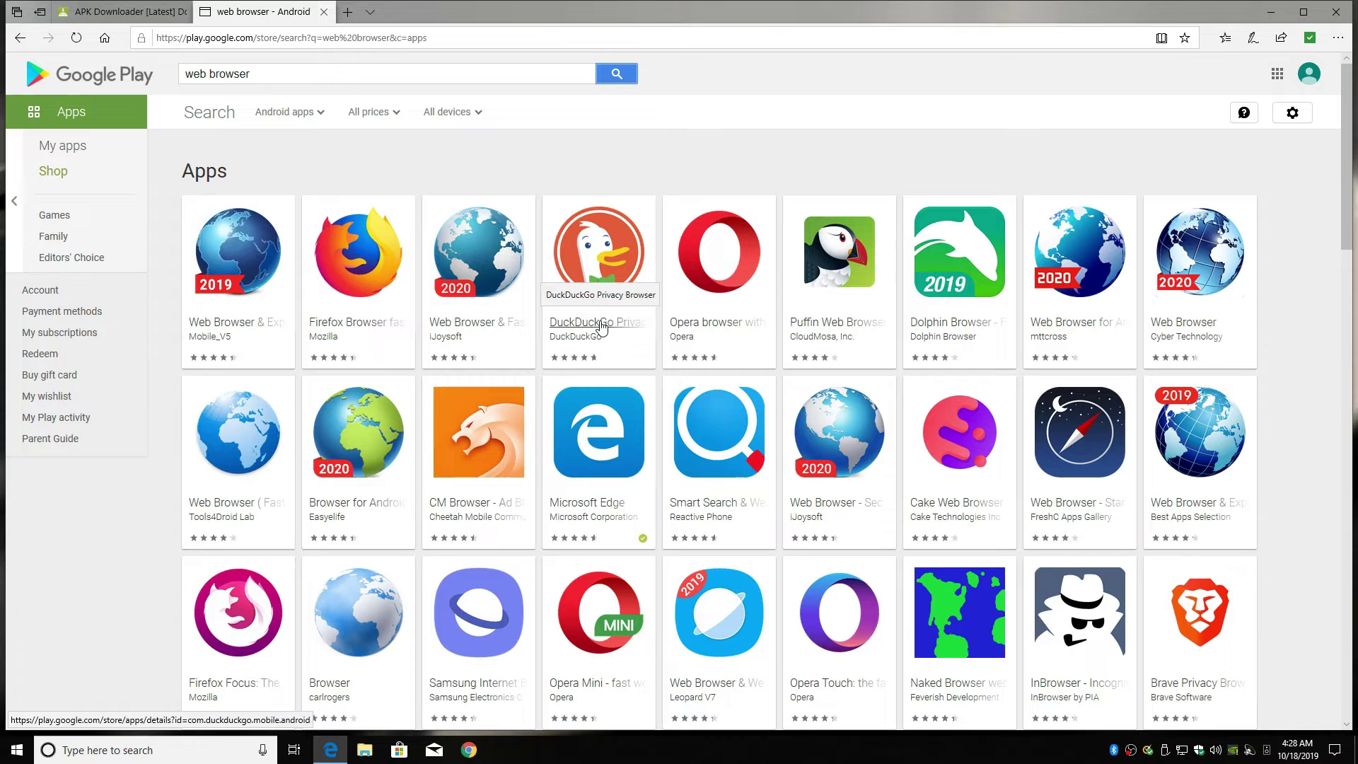
- Find the Google Chrome app by Google LLC among the results and open its store page
scroll(601, 326, down, 5)
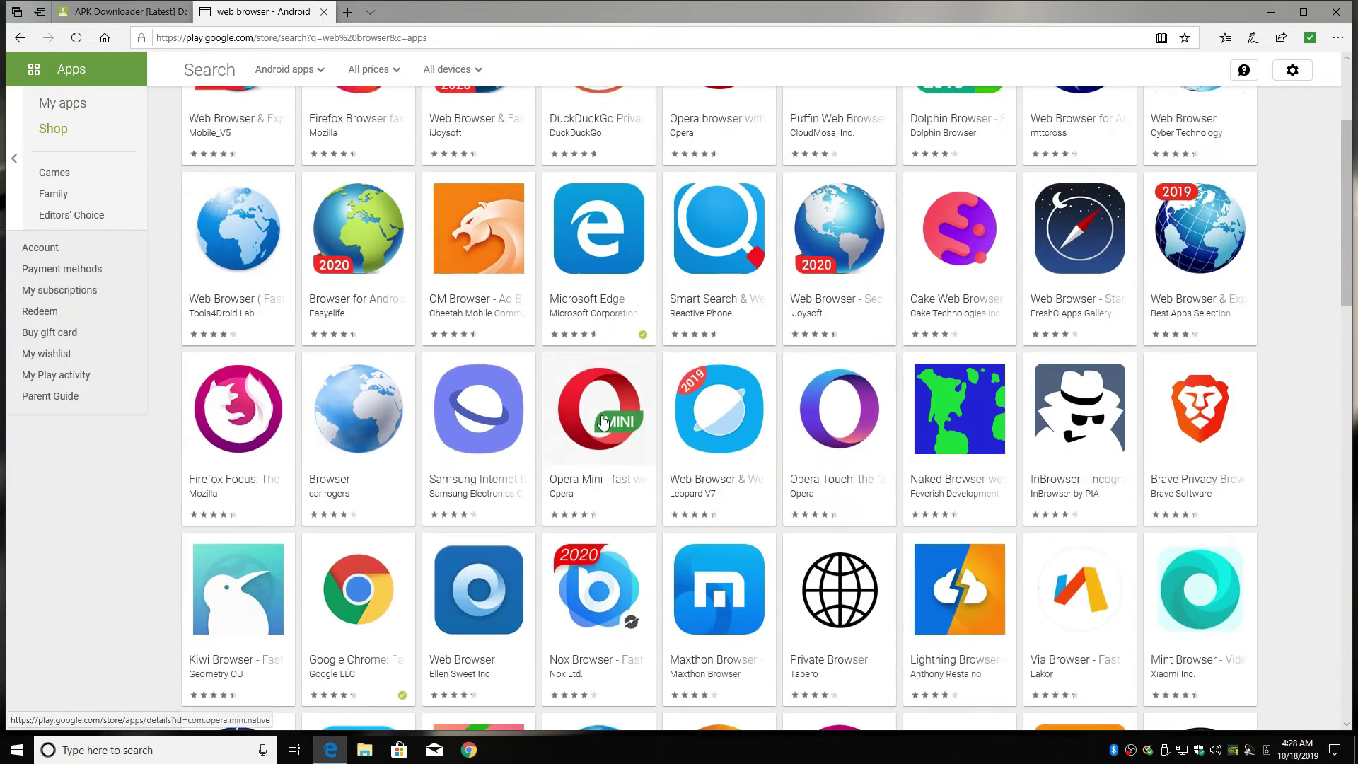
scroll(605, 421, down, 2)
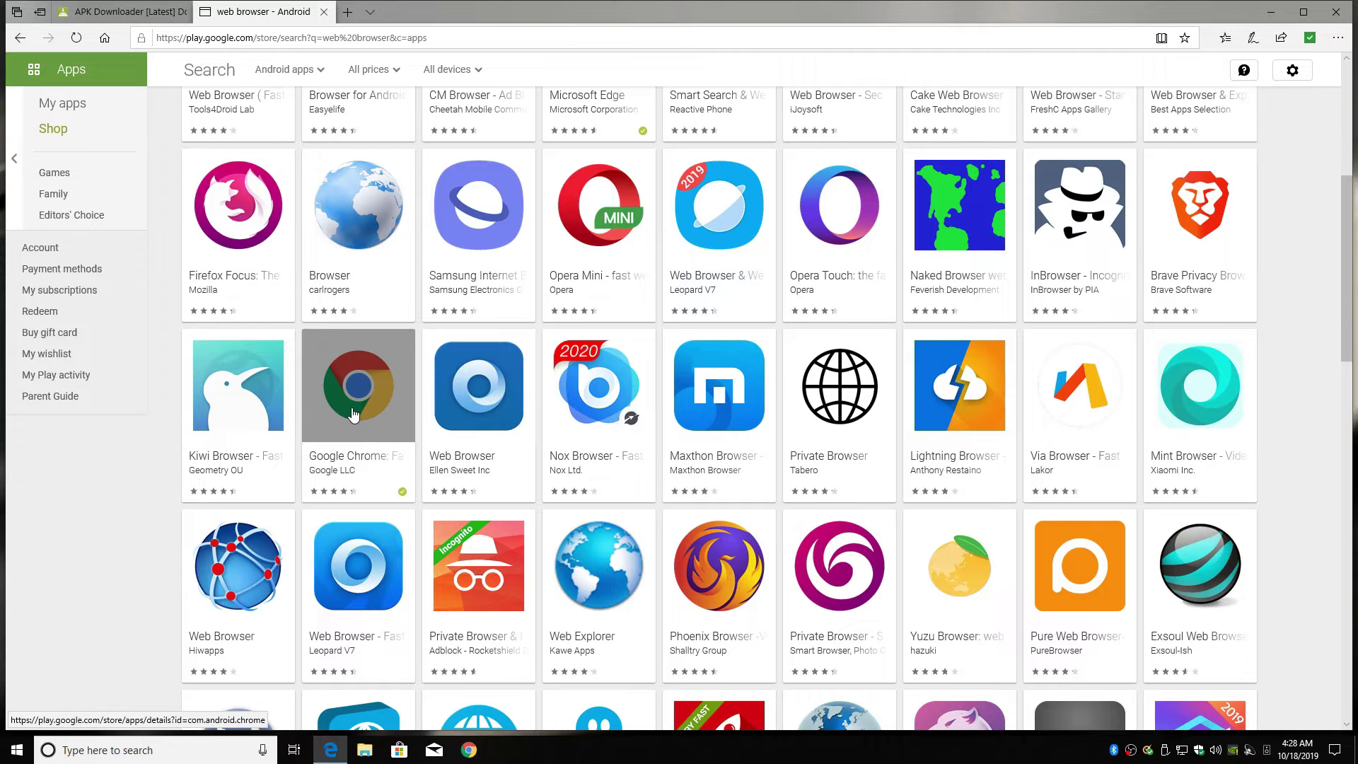
click(357, 401)
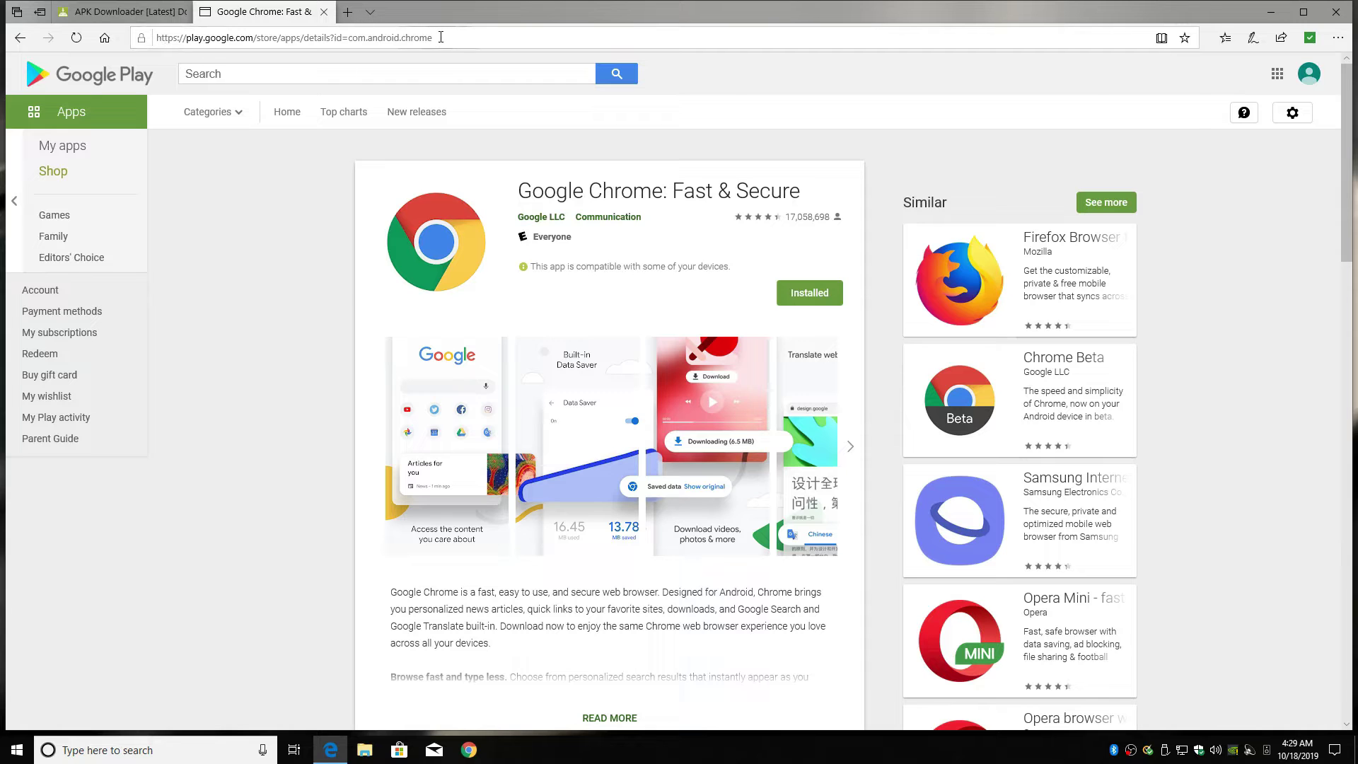
- Copy the Chrome store page's URL and paste it into the APK Downloader's package name or Google Play URL field
drag(441, 36, 236, 37)
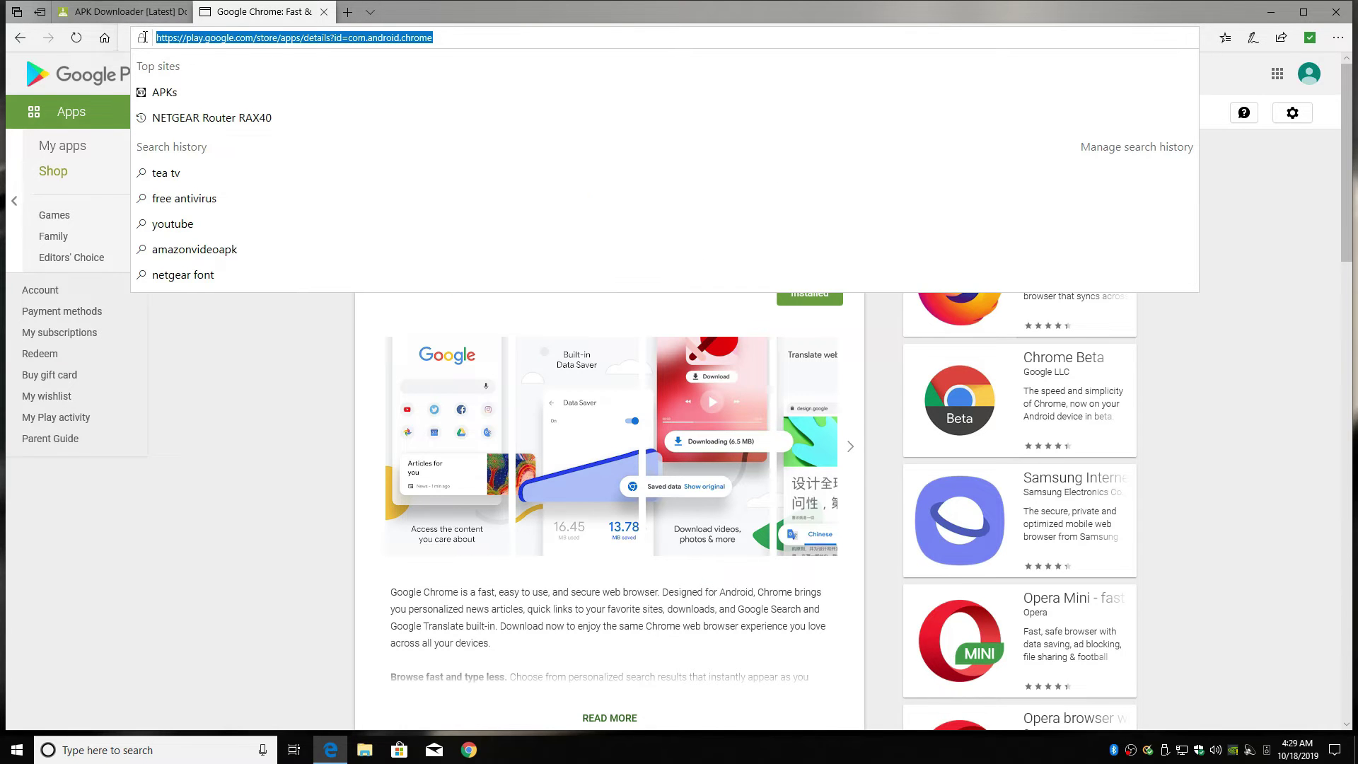
right_click(198, 37)
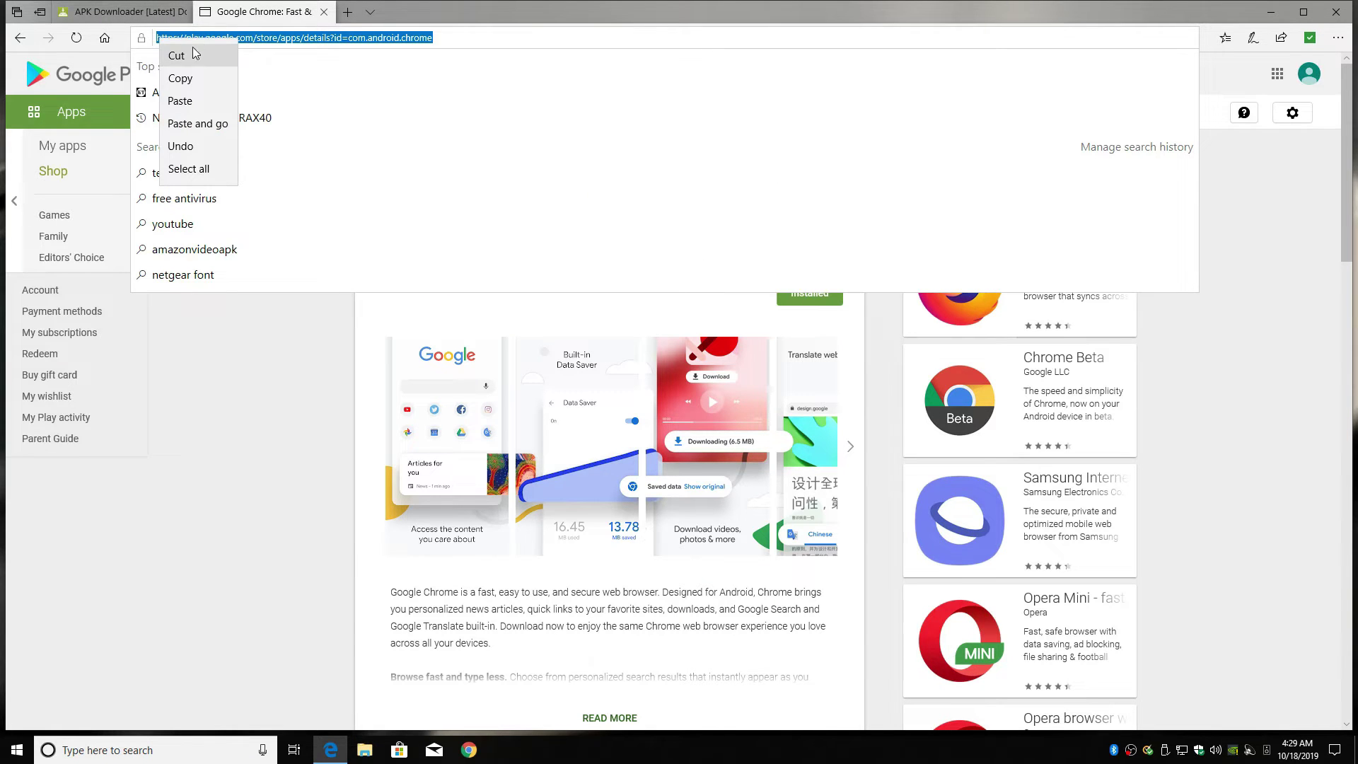
click(190, 78)
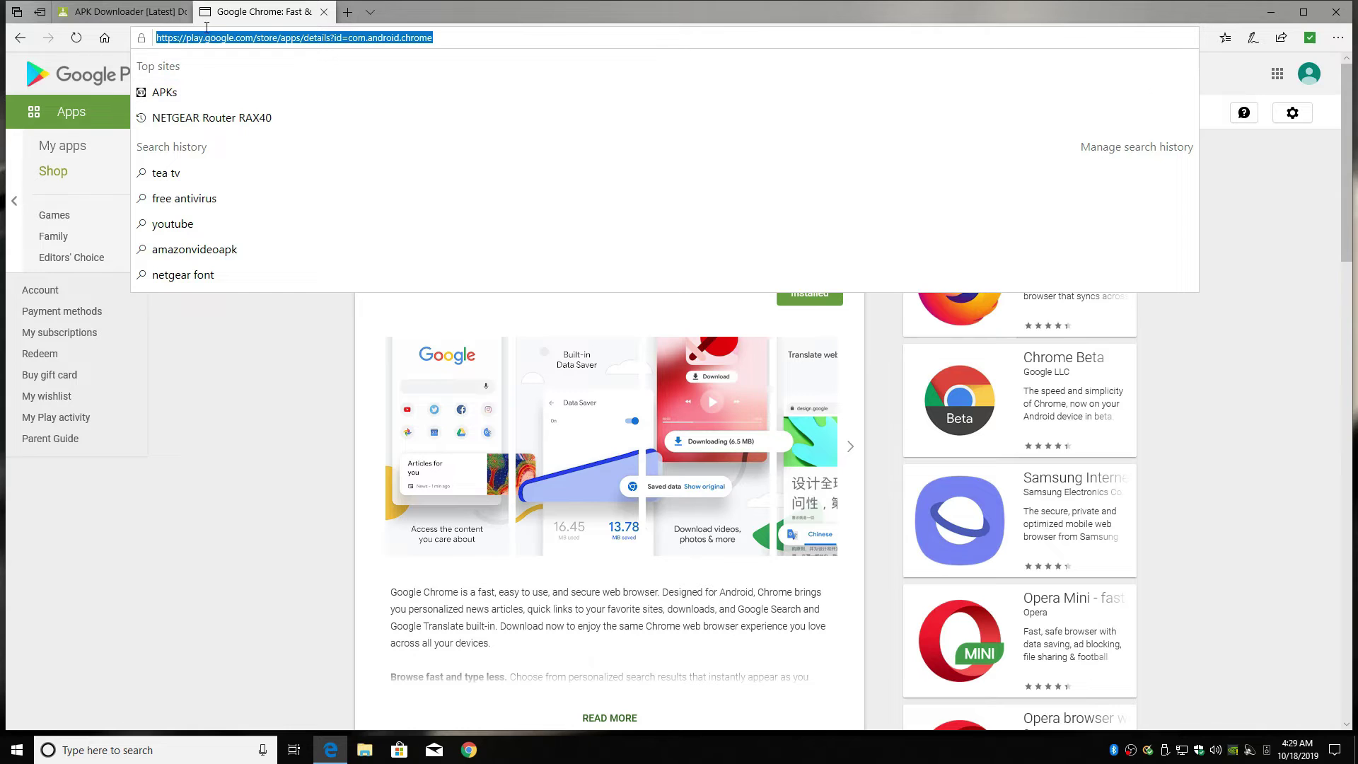
click(118, 12)
right_click(477, 389)
click(494, 394)
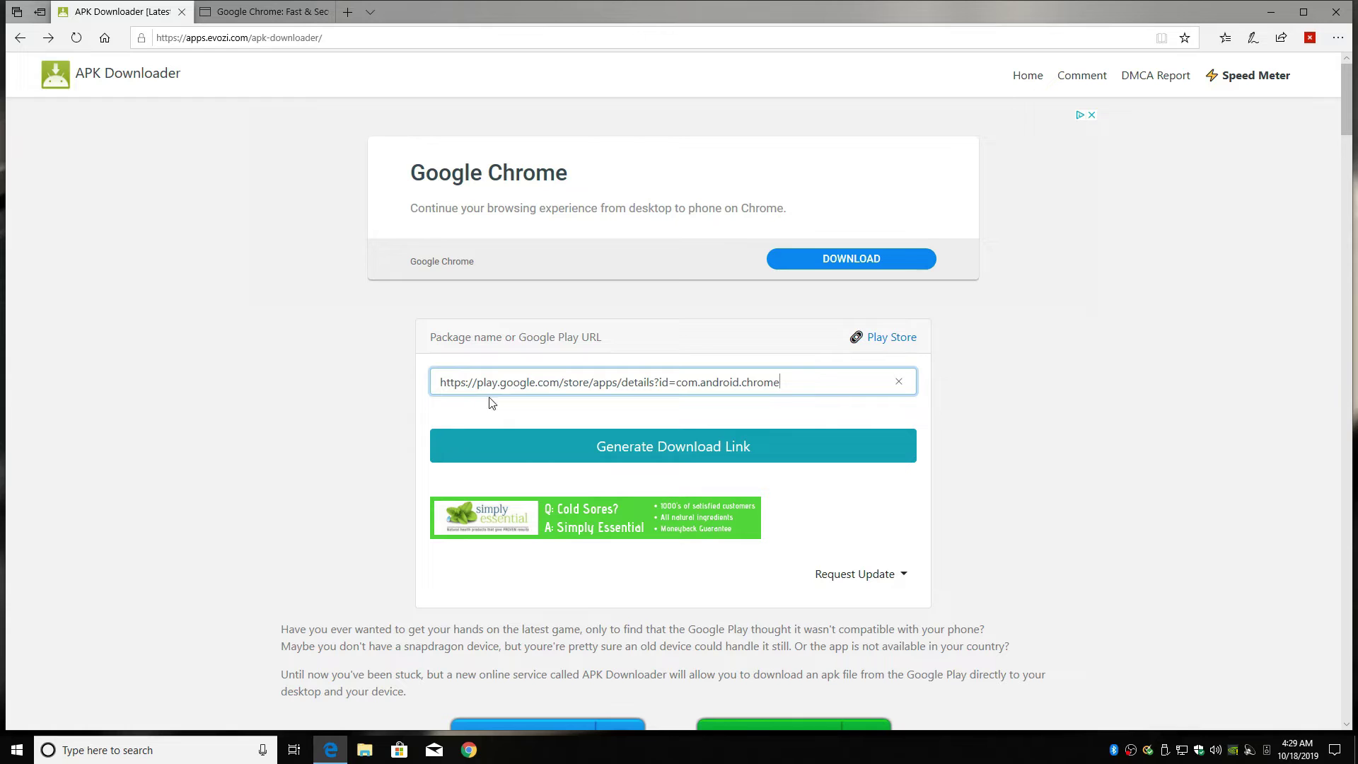
- Generate the download link for com.android.chrome and save the APK file to the Desktop
click(655, 451)
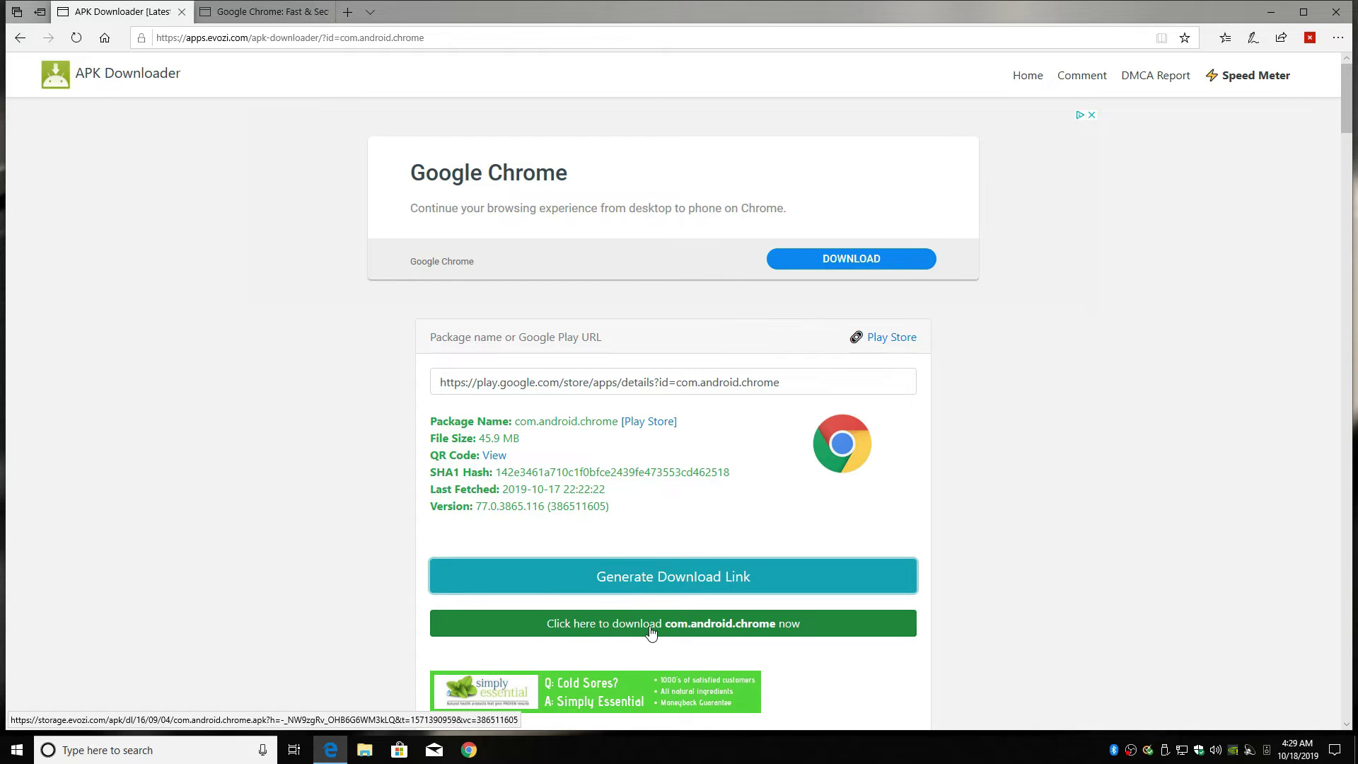
click(696, 625)
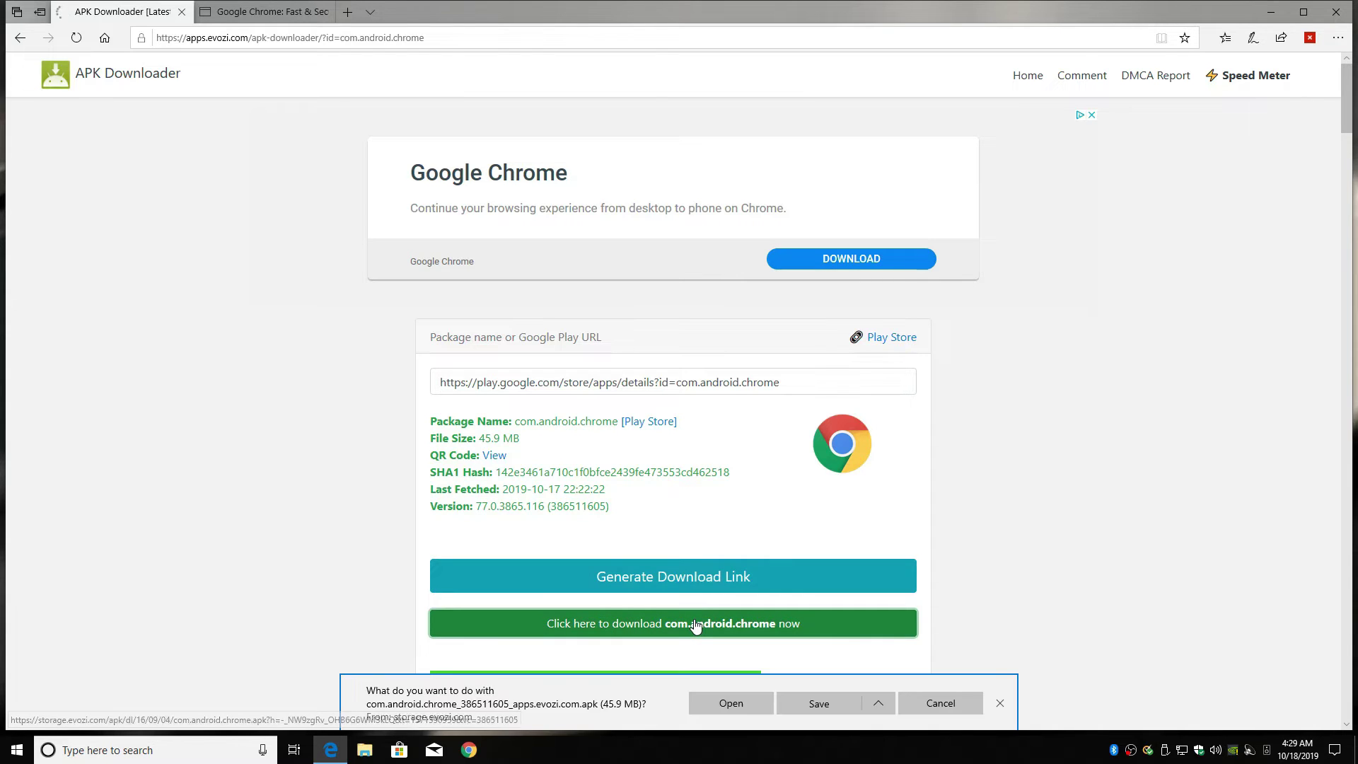
click(876, 704)
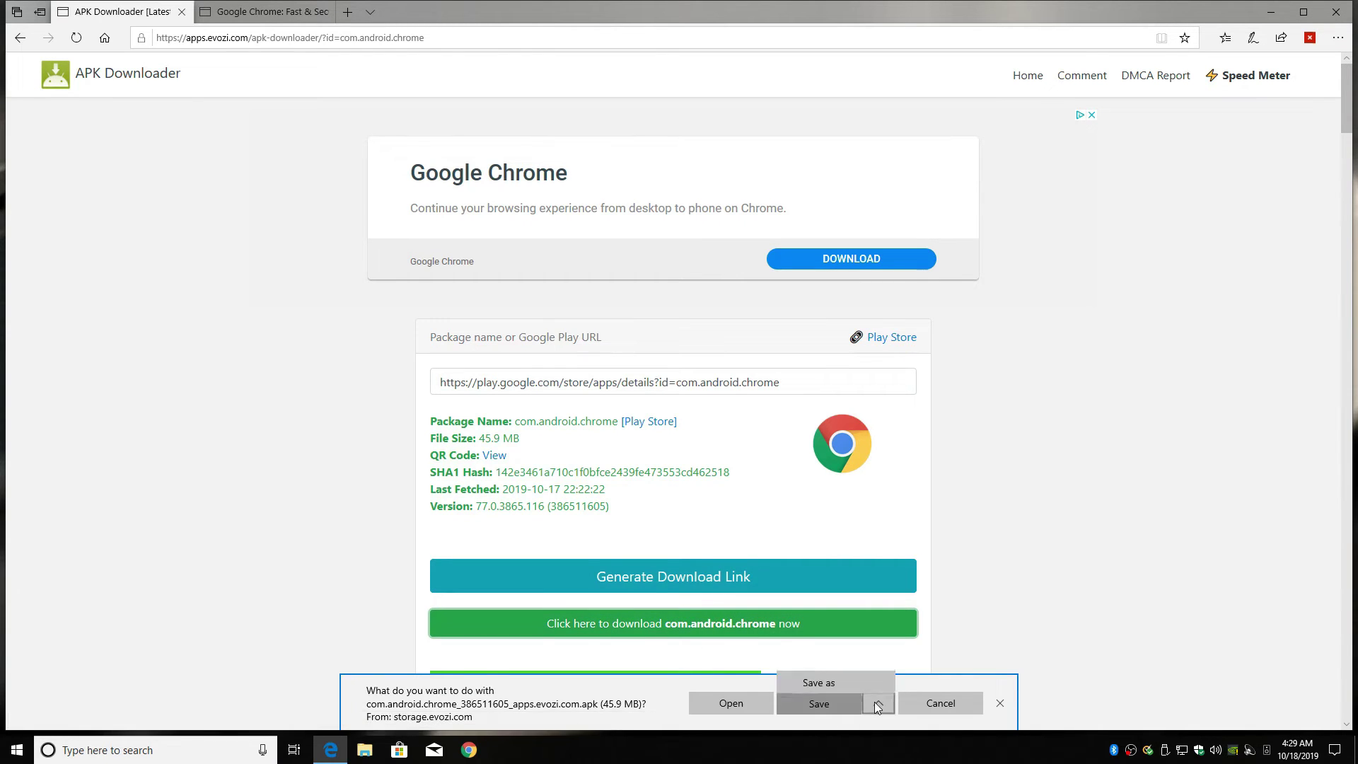
click(862, 680)
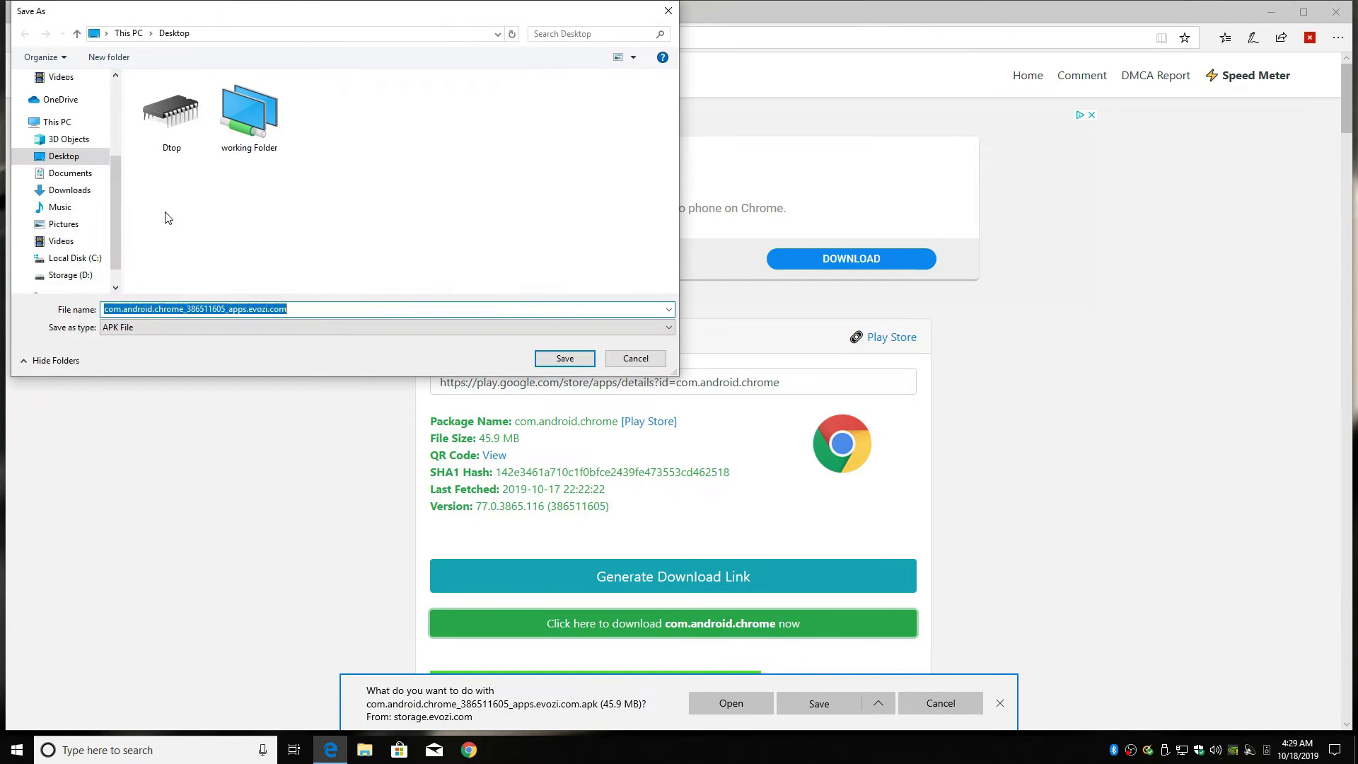
click(68, 158)
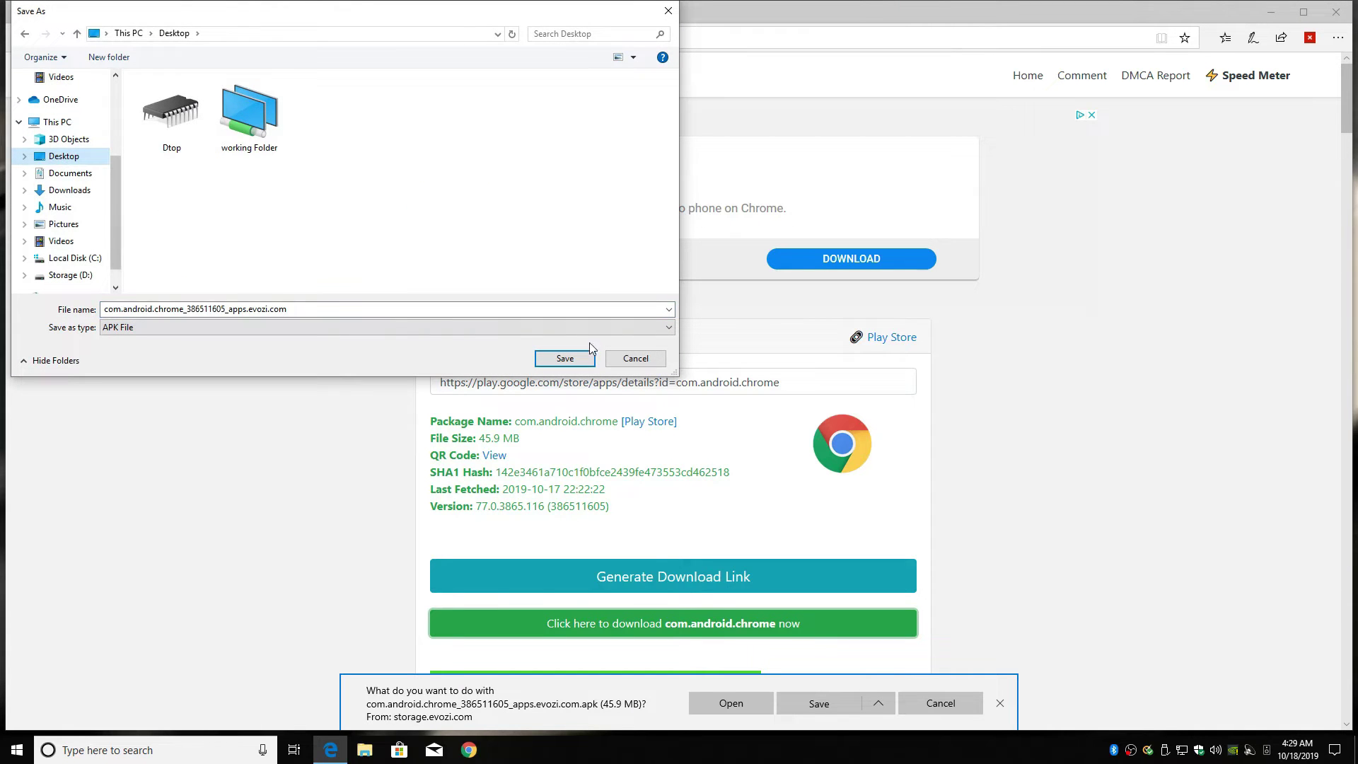
click(566, 358)
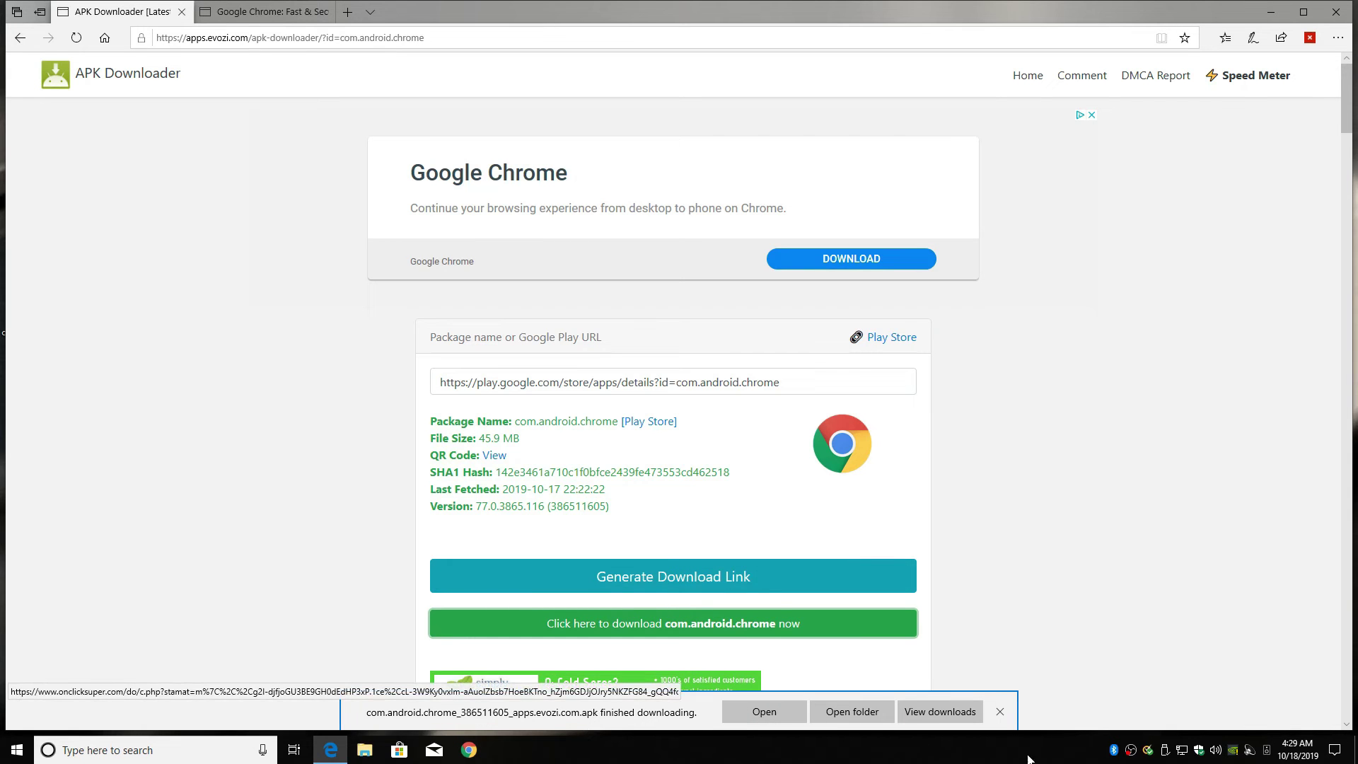
- Dismiss the download notification and close the browser with all its tabs
click(1000, 713)
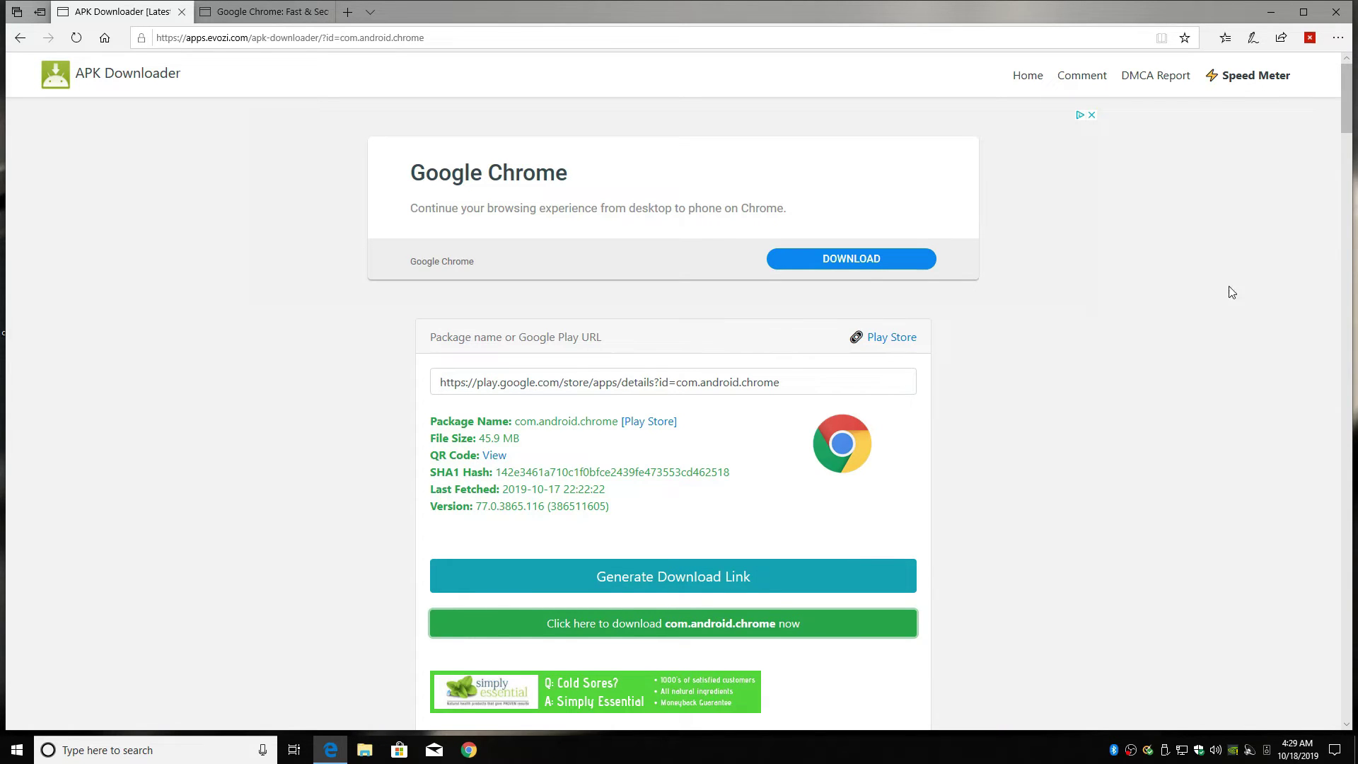
click(1338, 14)
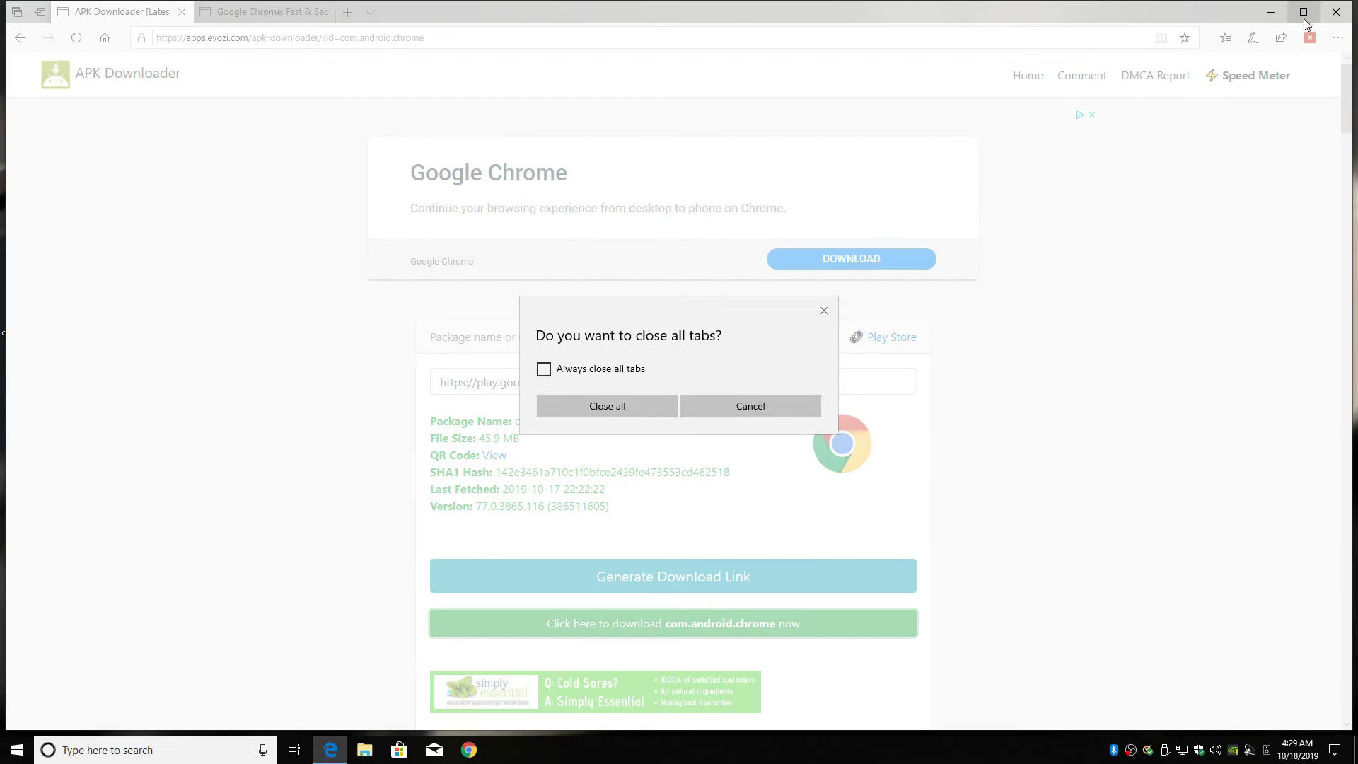
click(610, 402)
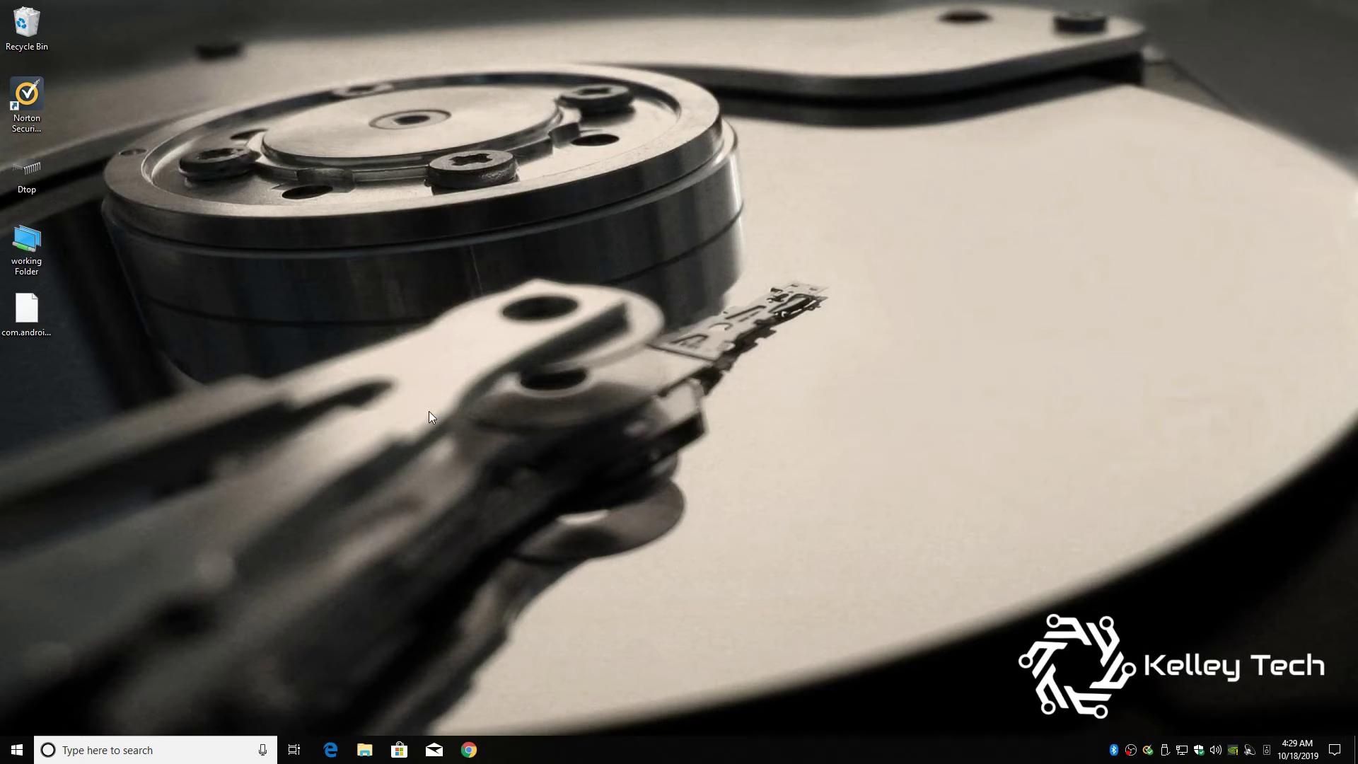
- Copy the downloaded Chrome APK from the desktop to the ADATA (K:) drive
click(37, 320)
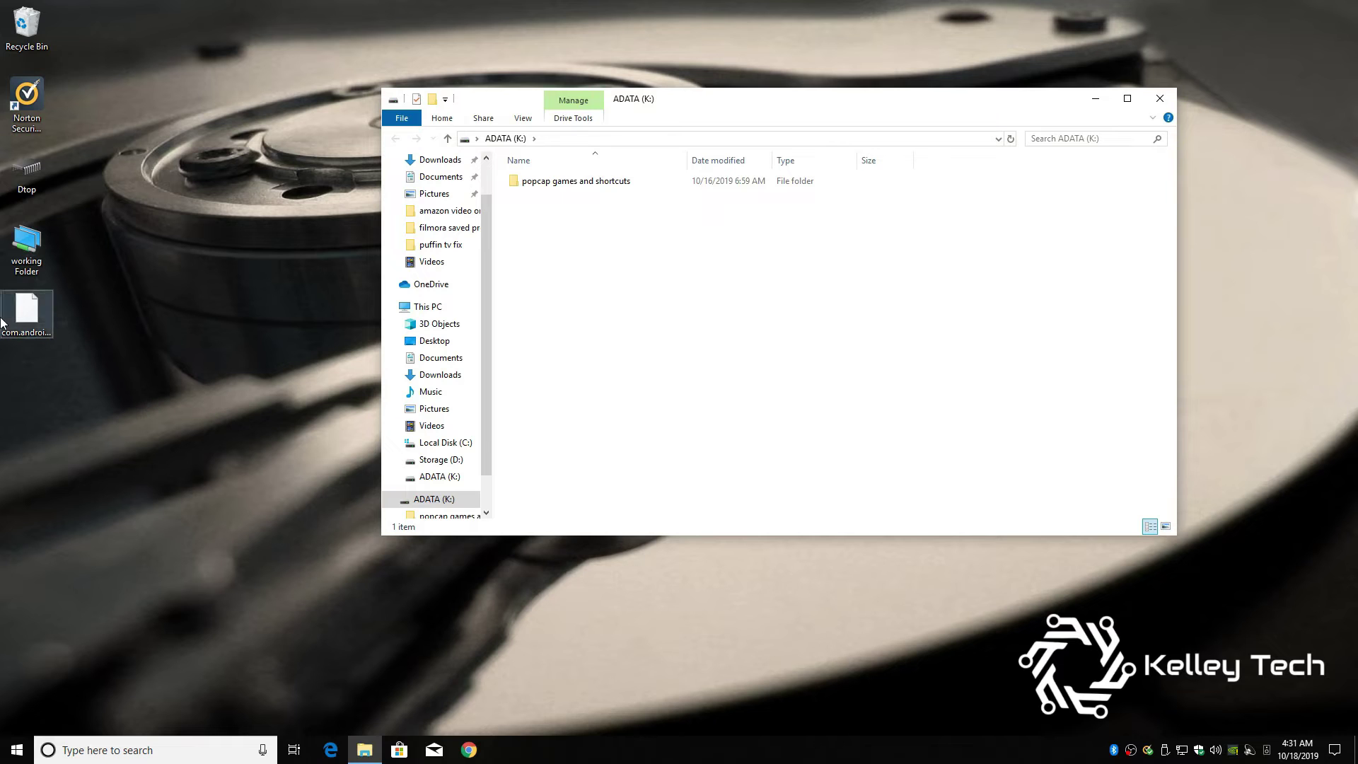
drag(26, 311, 564, 291)
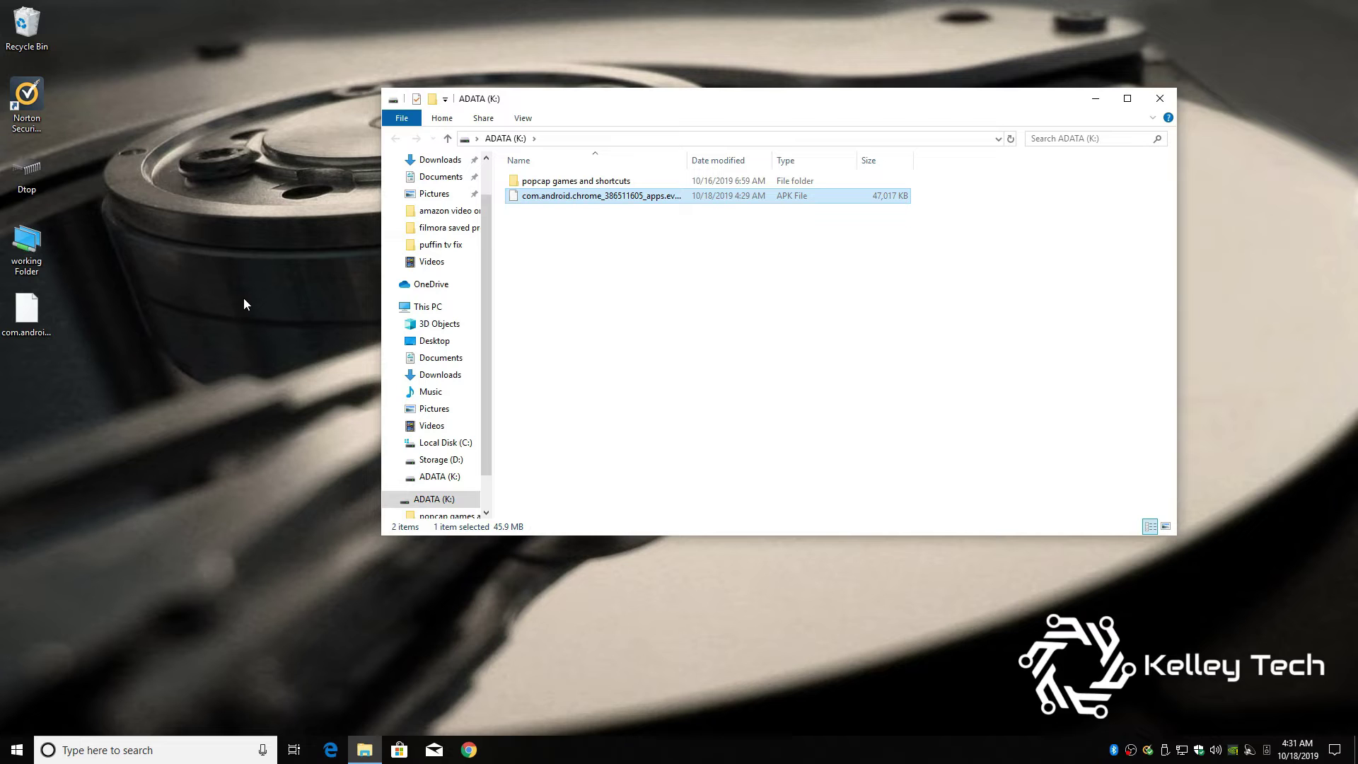
- Close the ADATA (K:) folder window and safely eject the USB drive
click(1157, 101)
click(1165, 752)
click(1197, 723)
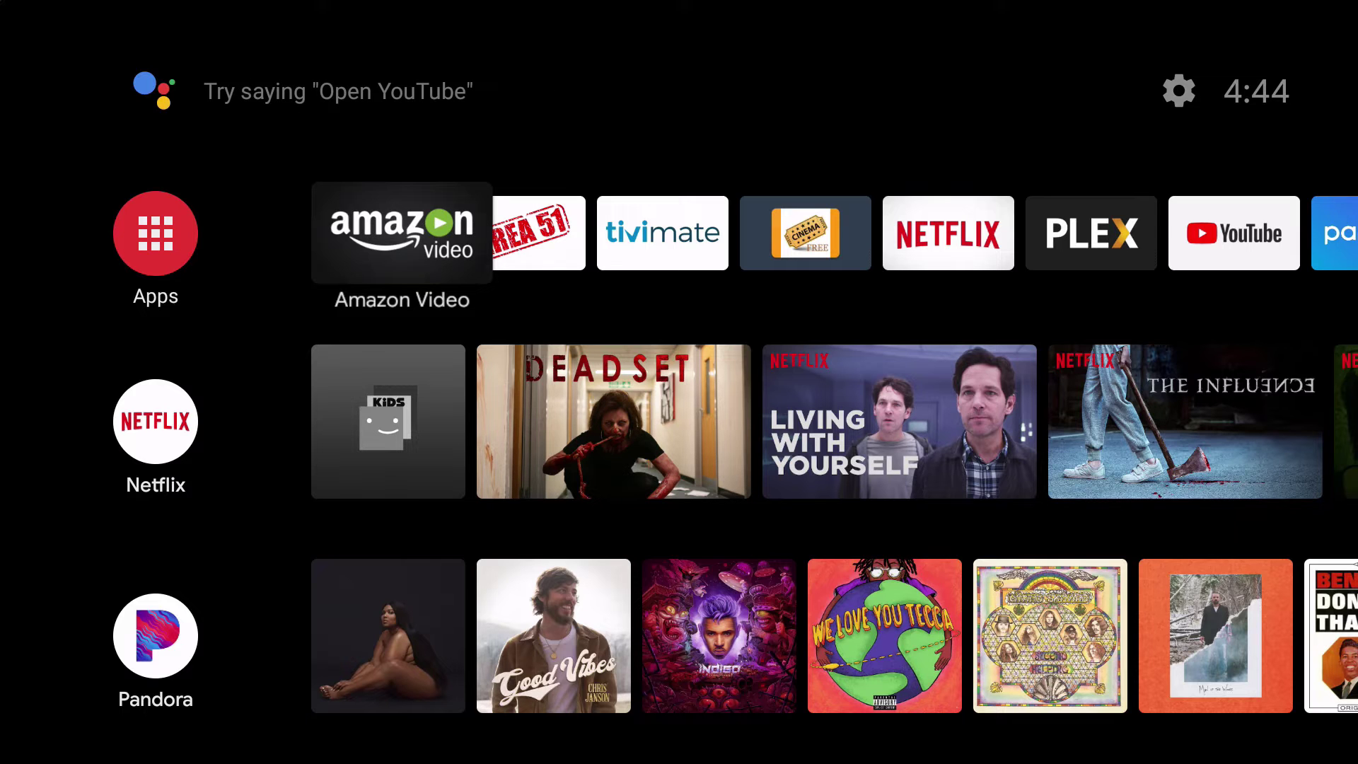
- Switch to the Android TV home screen and open the full Apps list
key(Left)
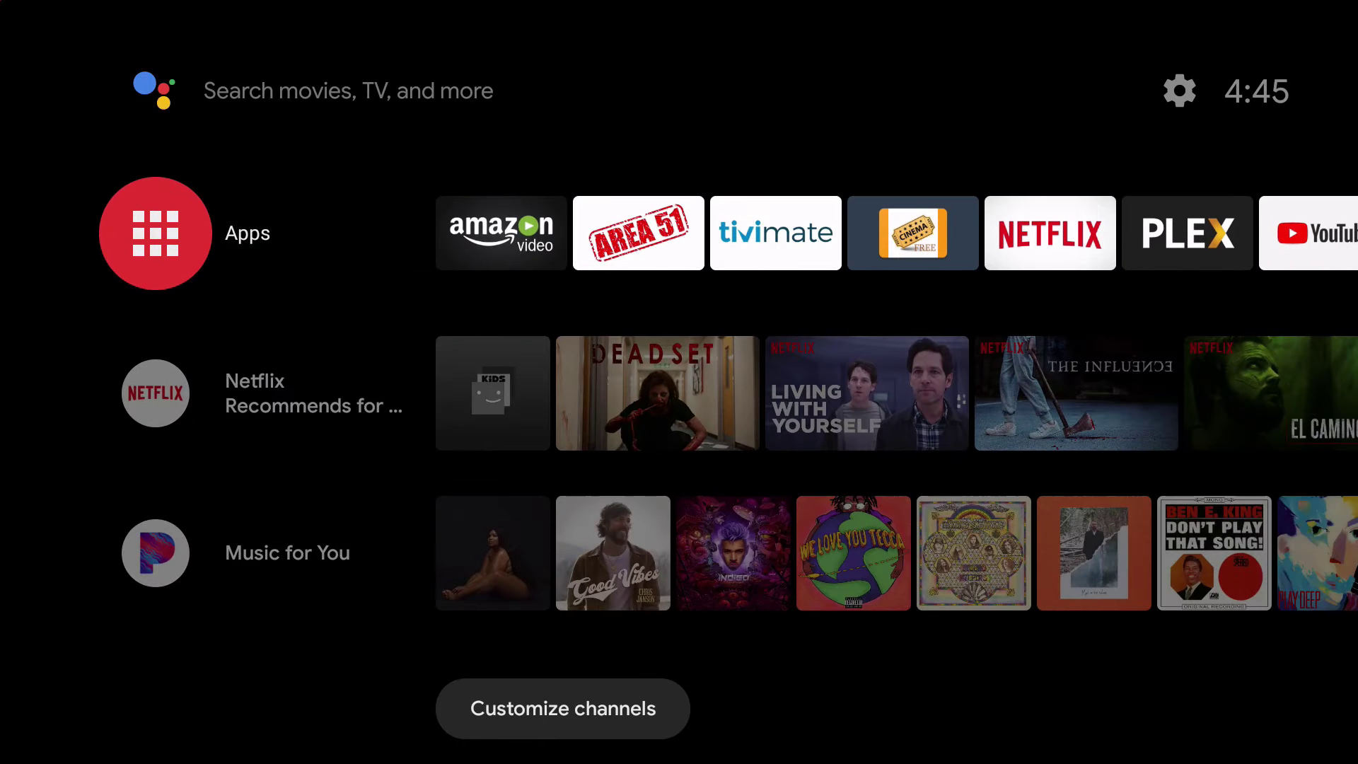
key(Return)
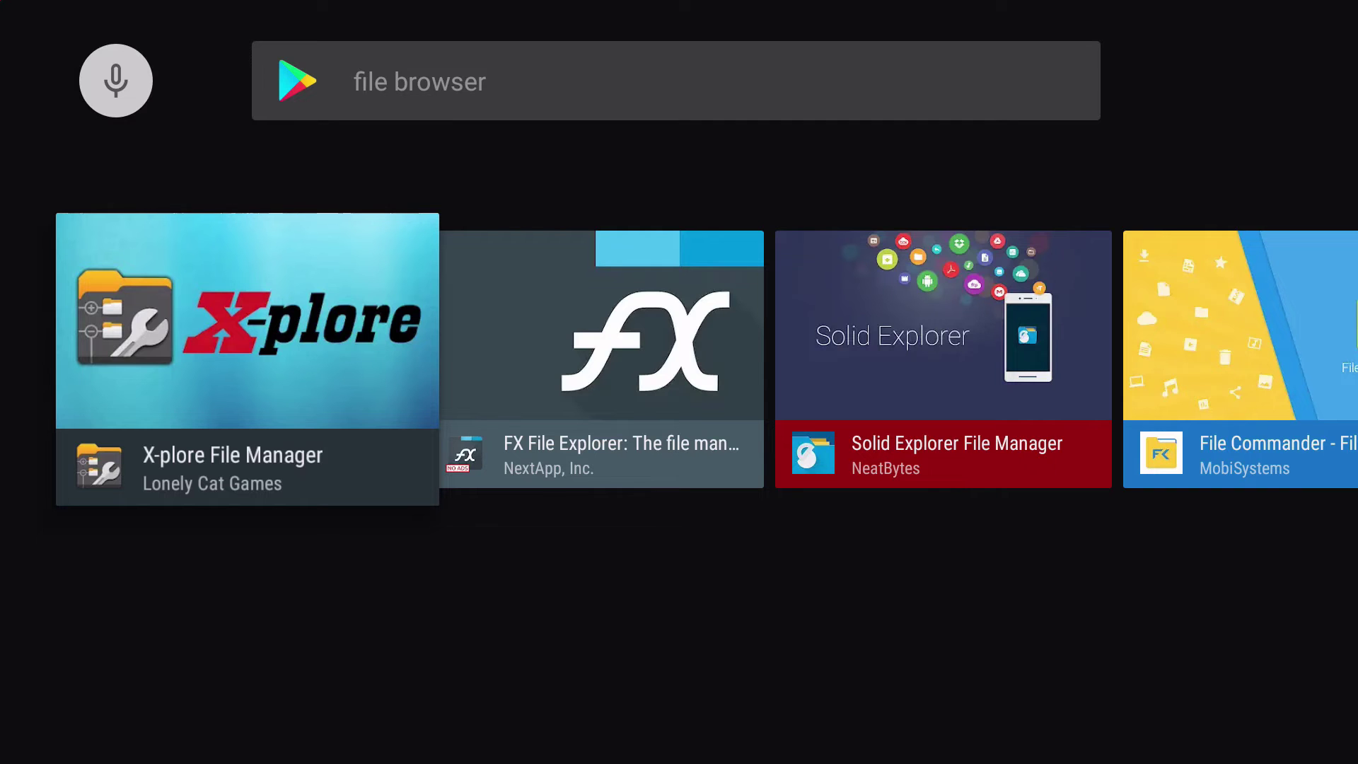
- Look through the Play Store's "file browser" results and return to X-plore File Manager
key(Right)
key(Right)
key(Right)
key(Right)
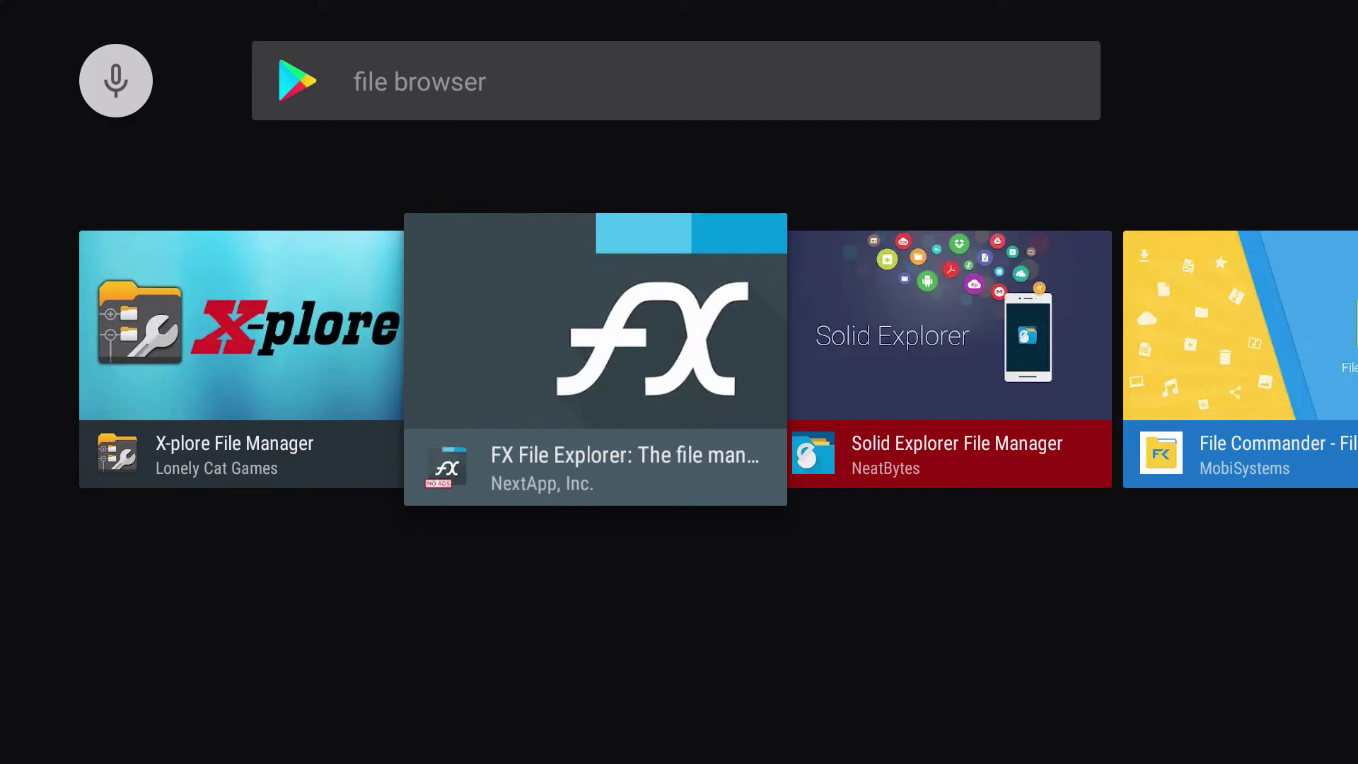
key(Right)
key(Right)
key(Right)
key(Right)
key(Right)
key(Right)
key(Right)
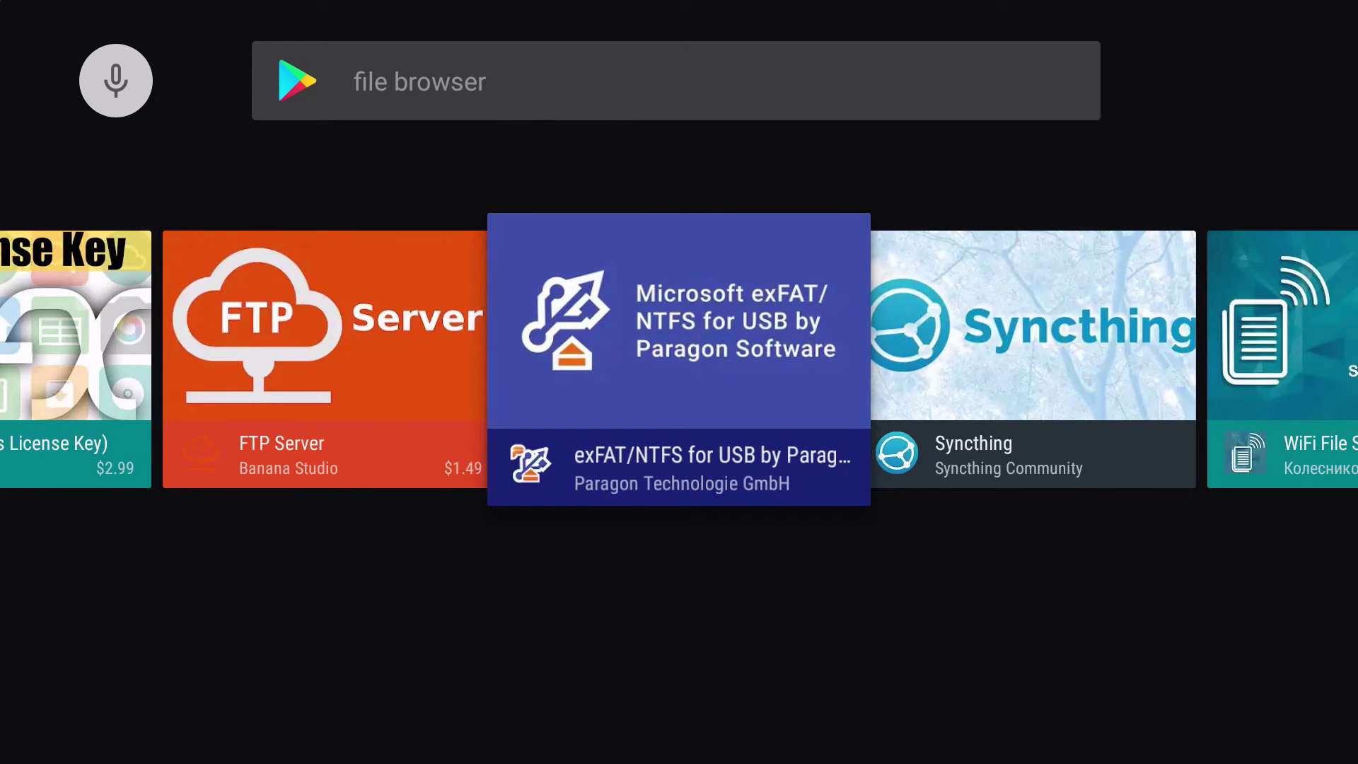
key(Left)
key(Left)
key(Left)
key(Left)
key(Left)
key(Left)
key(Left)
key(Left)
key(Left)
key(Left)
key(Left)
key(Left)
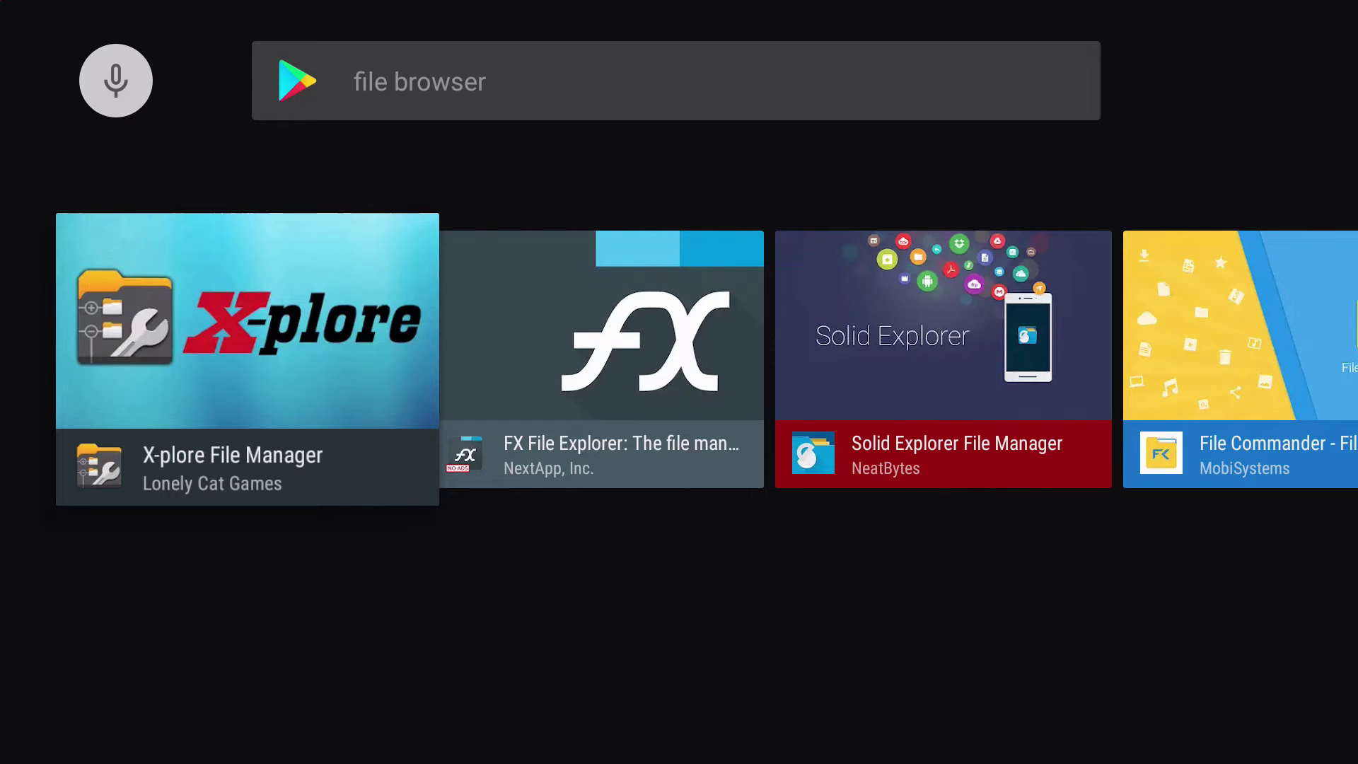
- Open the X-plore File Manager store page and install the app
key(Return)
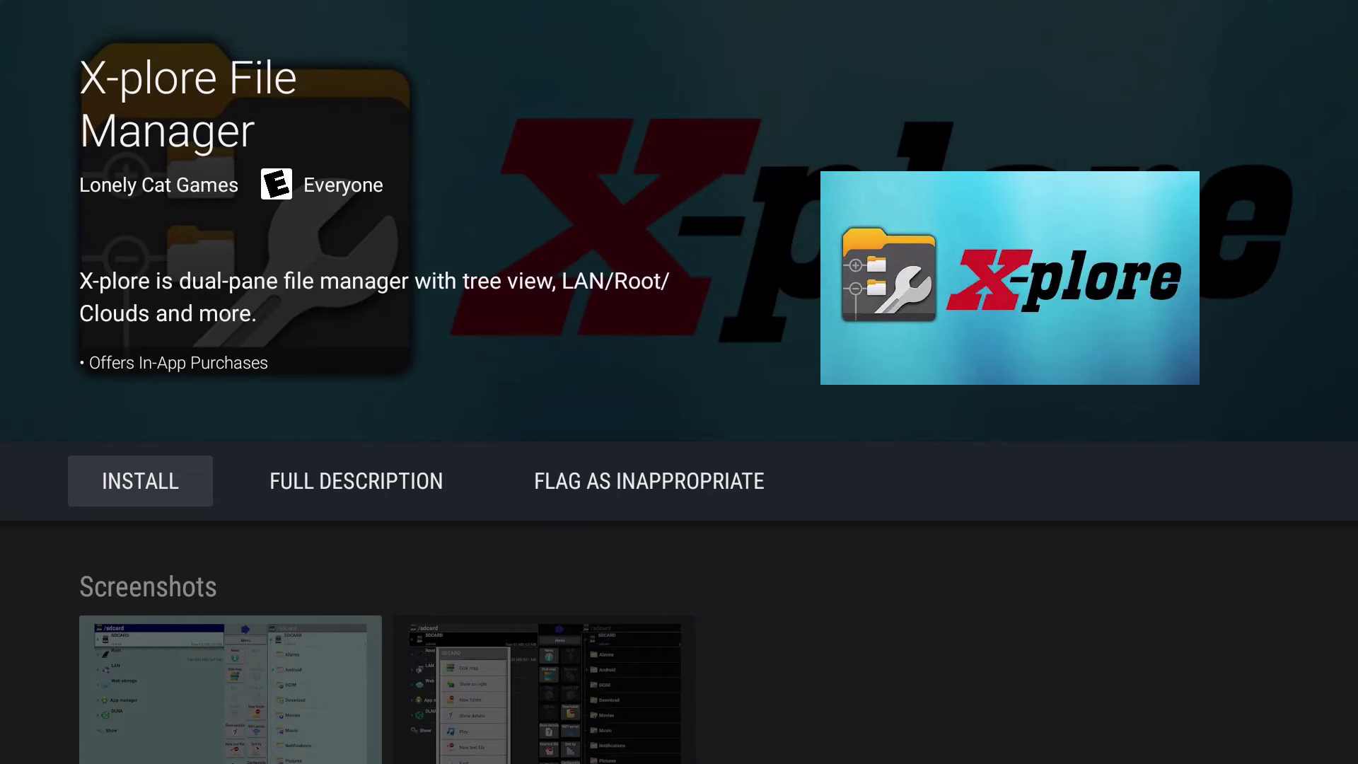
key(Return)
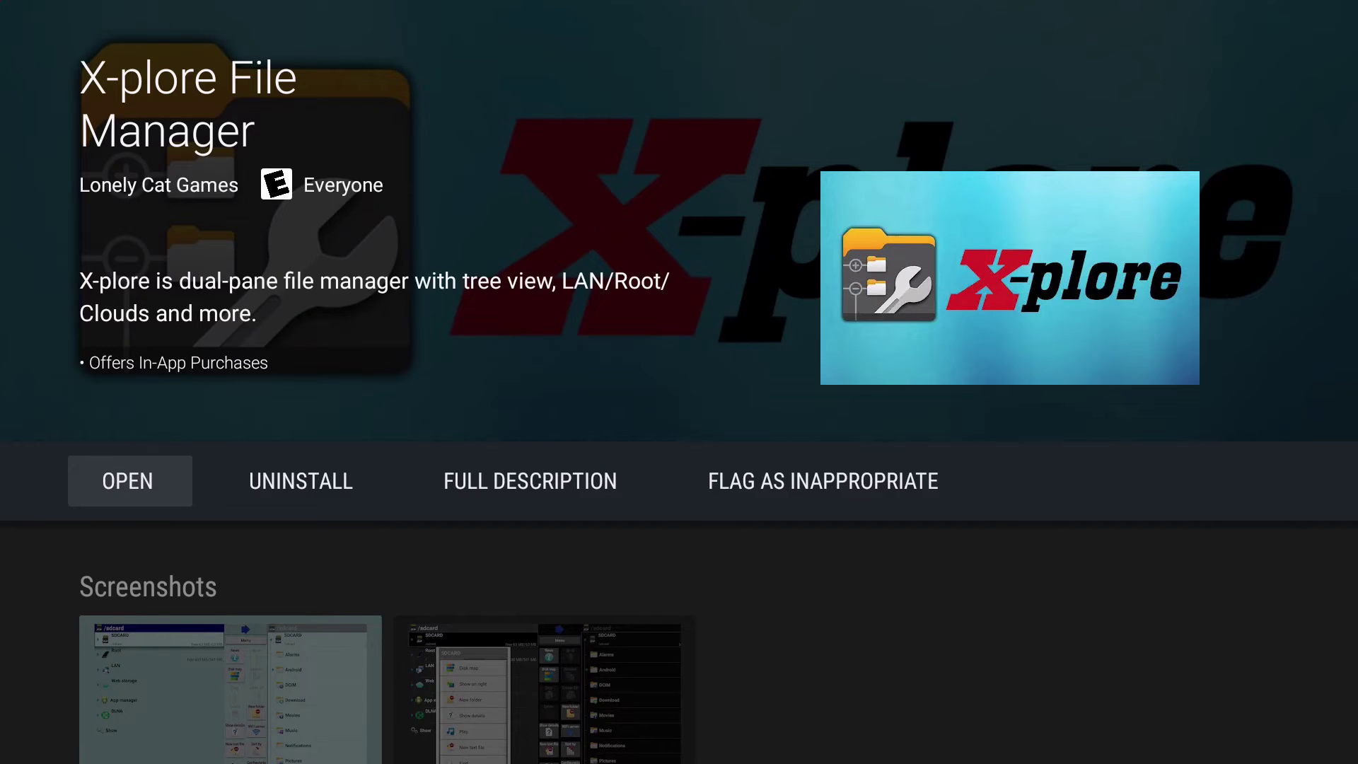
- Launch X-plore and expand the ADATA drive to list its contents
key(Return)
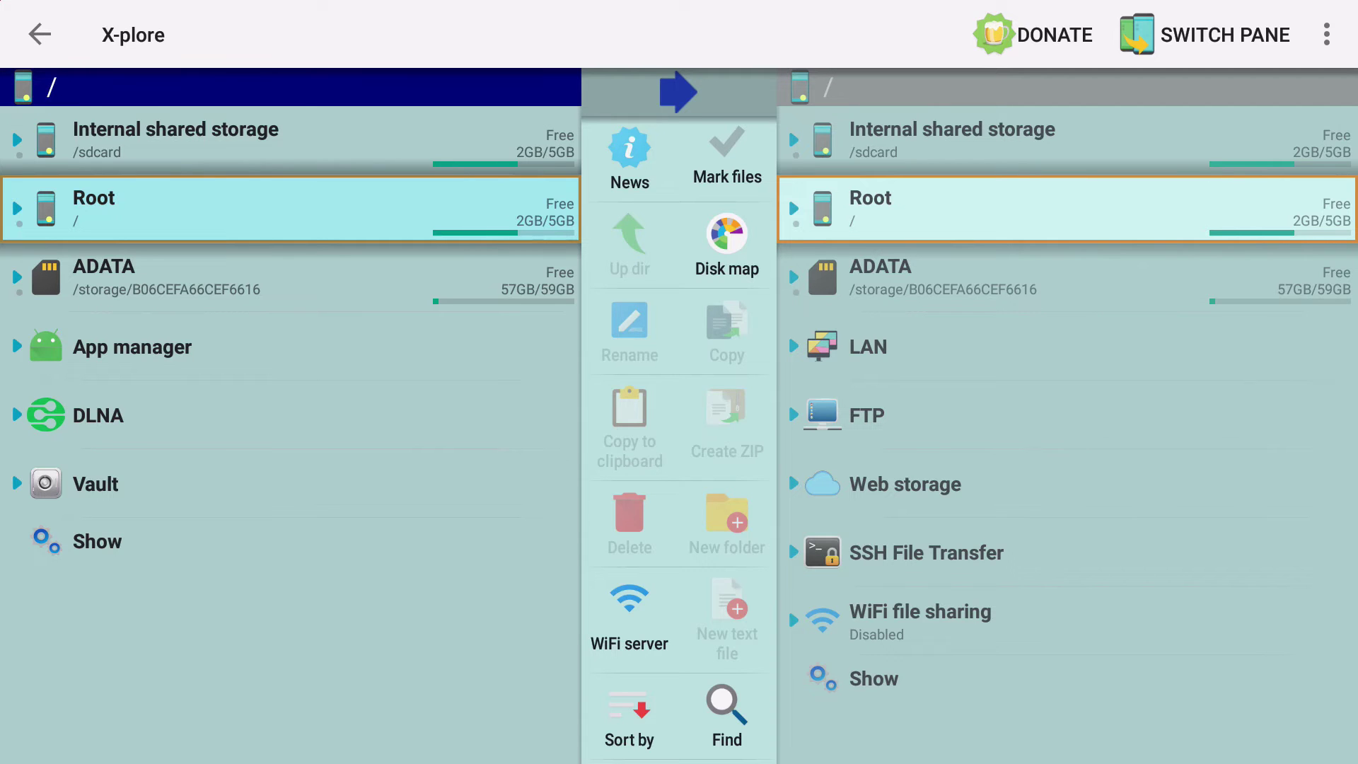
click(283, 277)
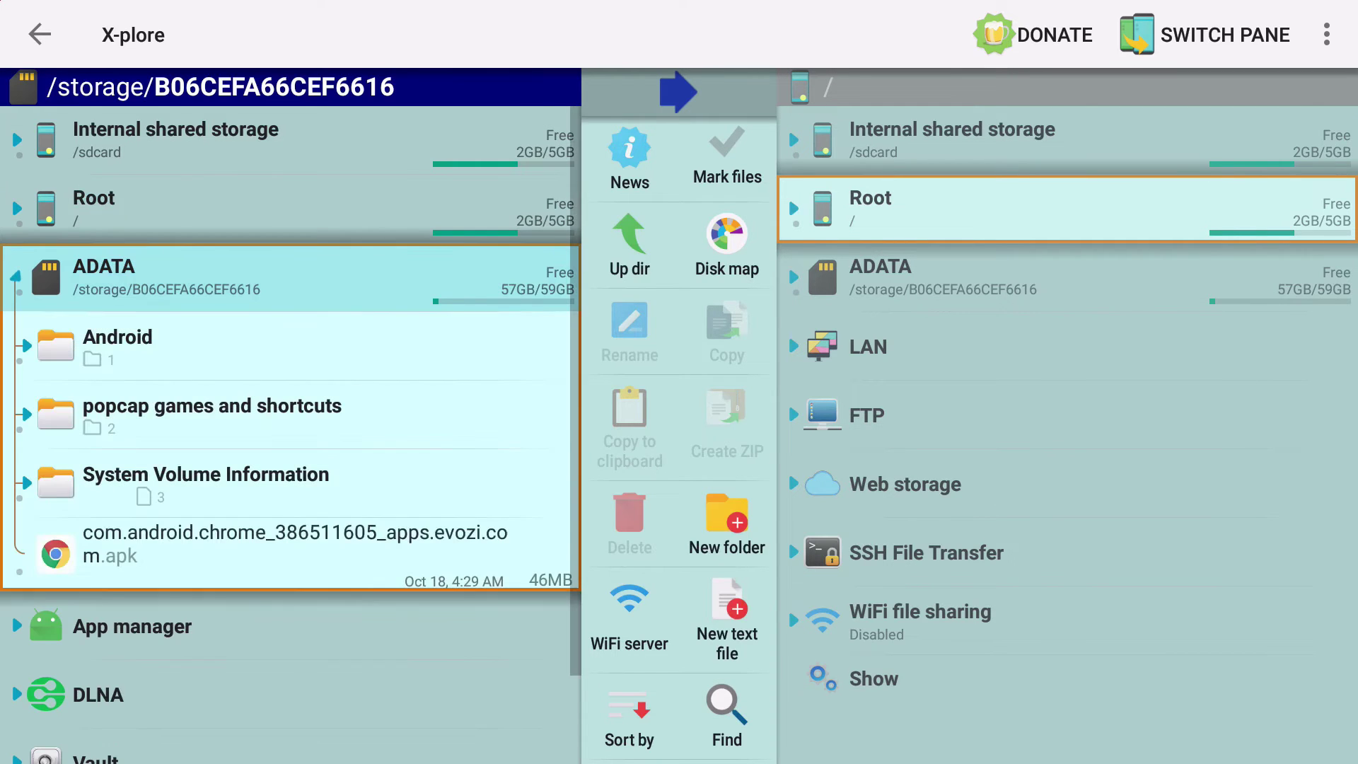
- Start installing com.android.chrome_386511605_apps.evozi.com.apk from the ADATA drive
key(Down)
key(Down)
key(Down)
key(Down)
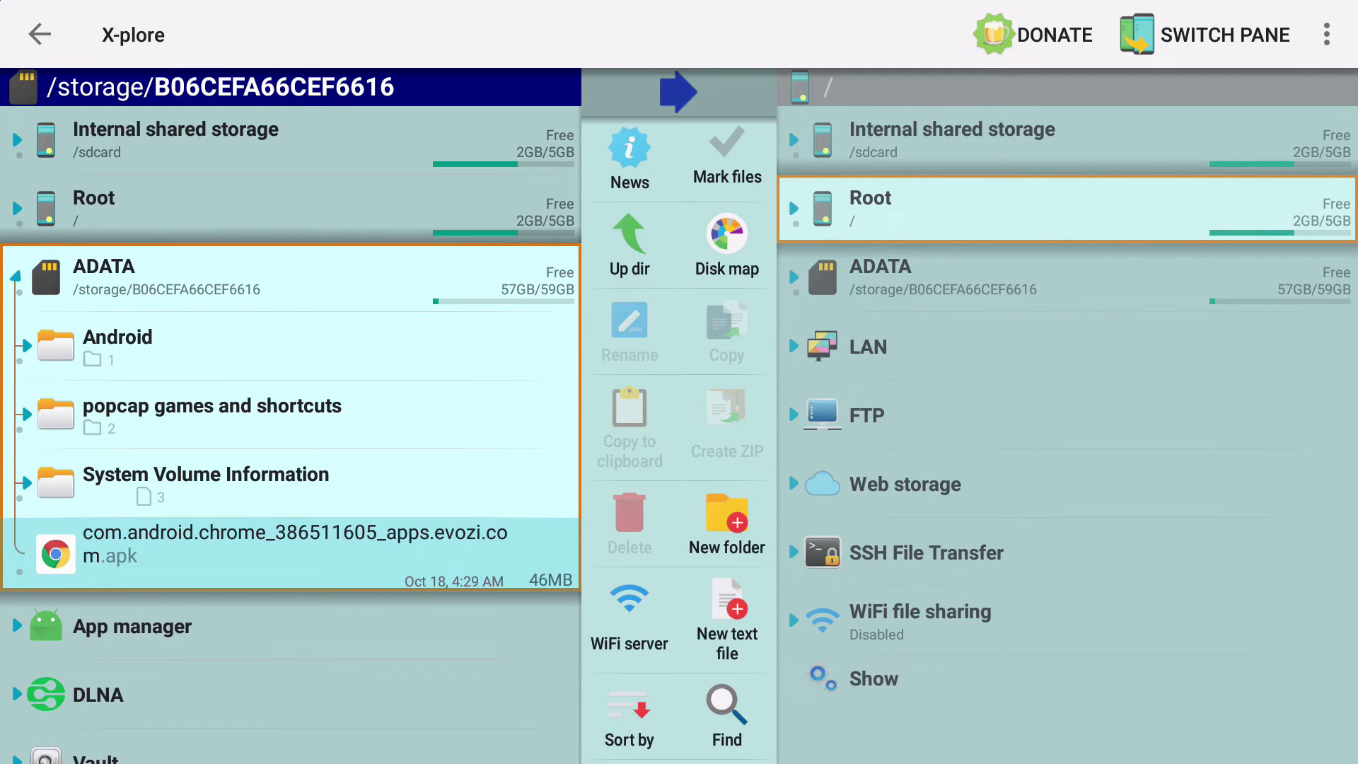
key(Return)
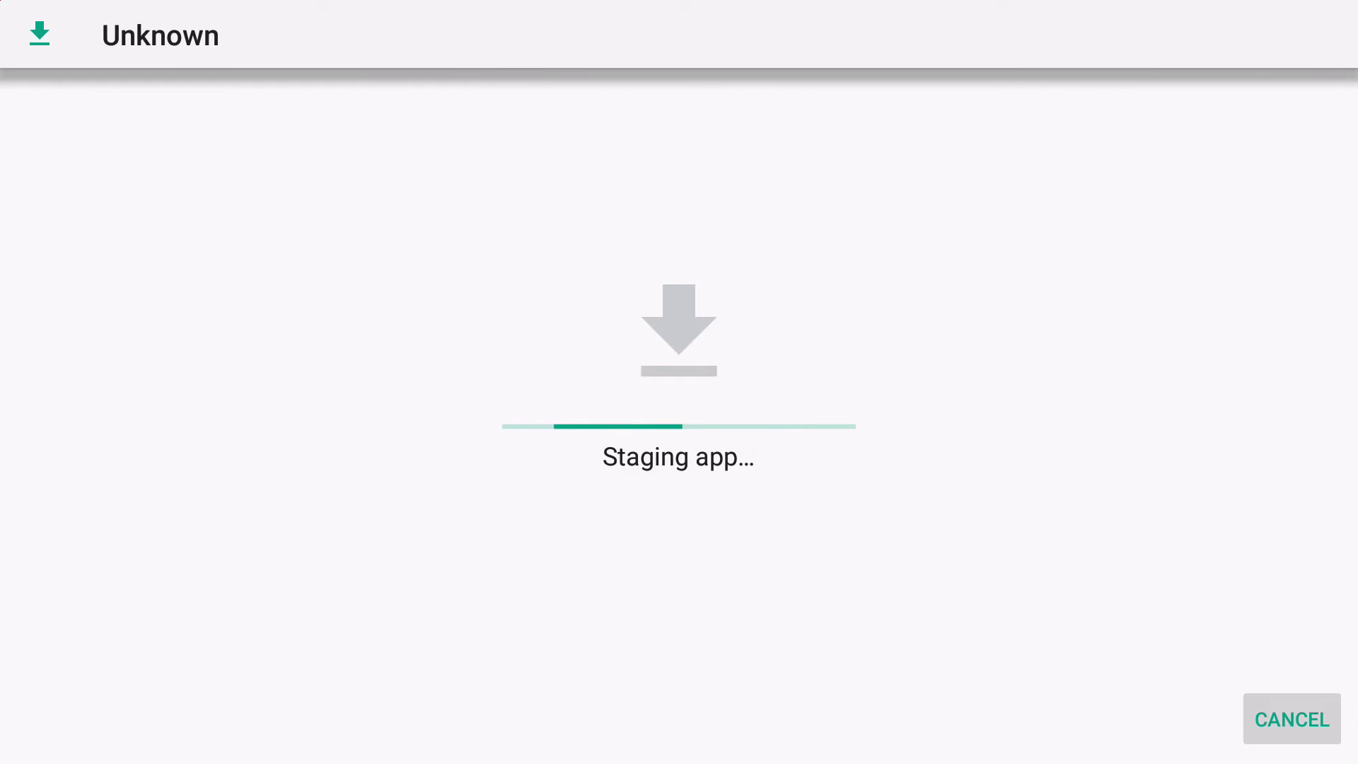
- Go to the unknown-apps settings from the security prompt and allow X-plore to install unknown apps
key(Right)
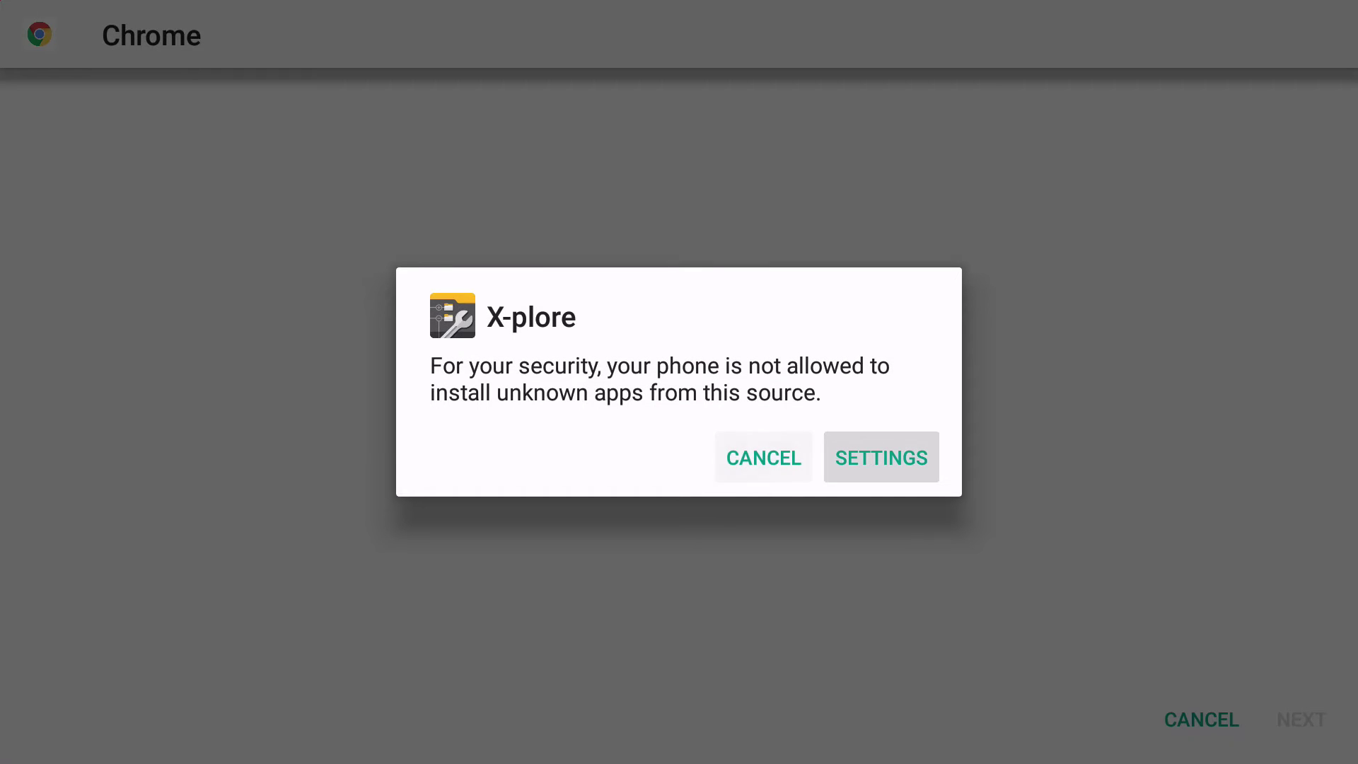
key(Return)
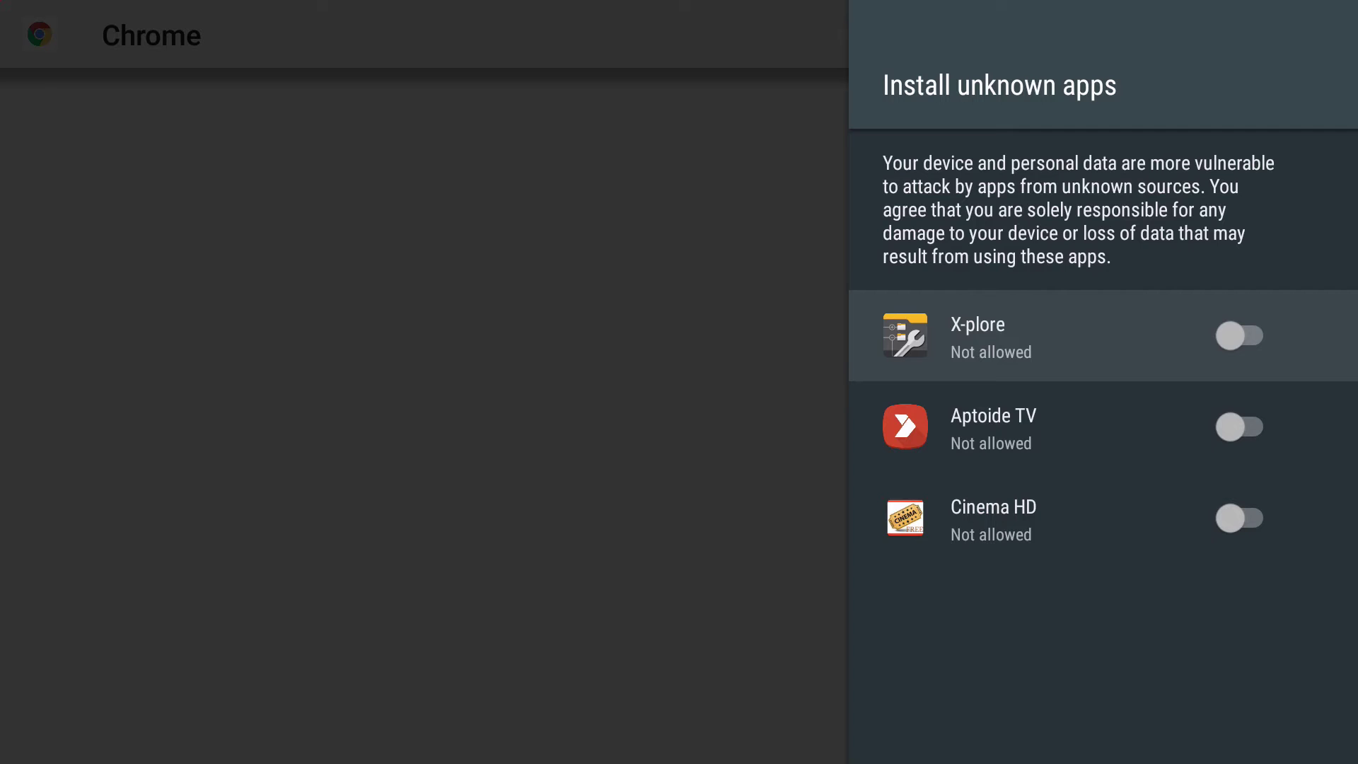
key(Return)
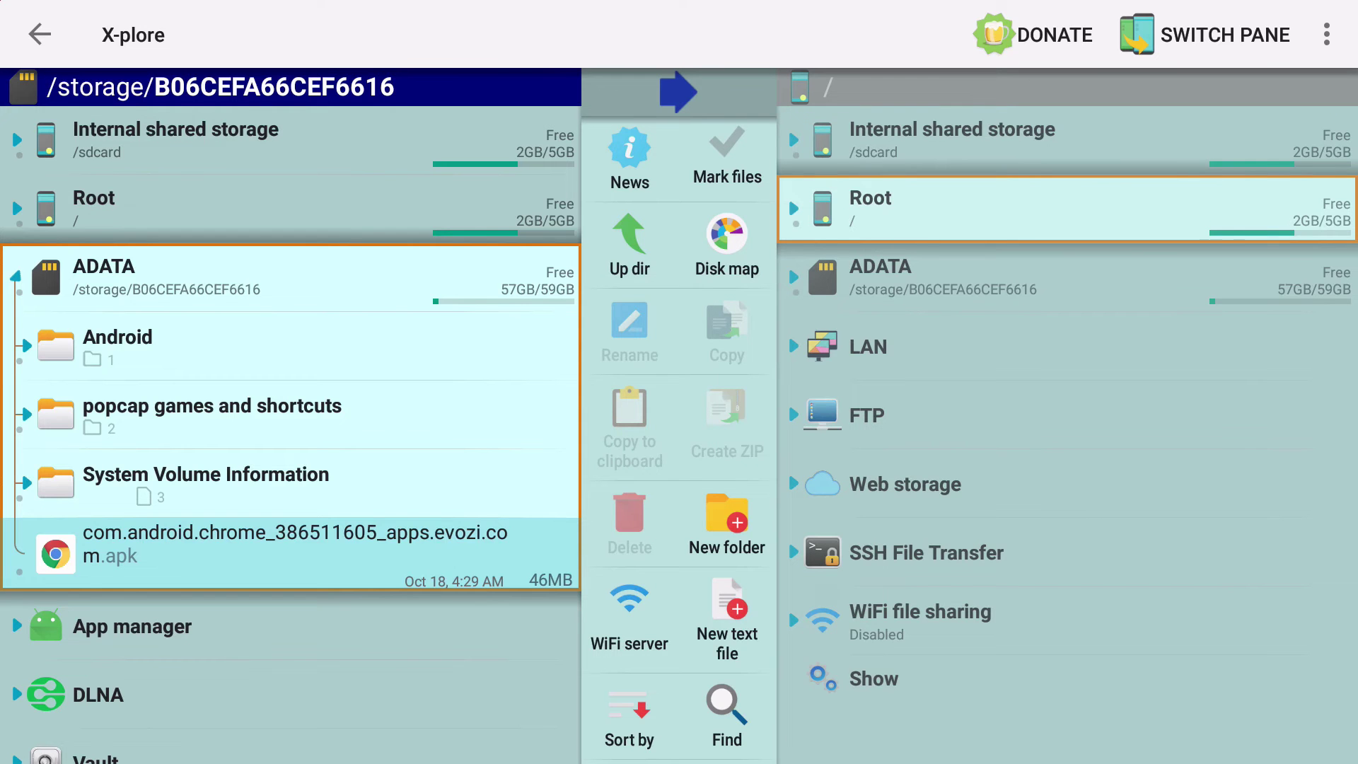
- Run the Chrome APK on the ADATA drive again, install it and close the installer
key(Return)
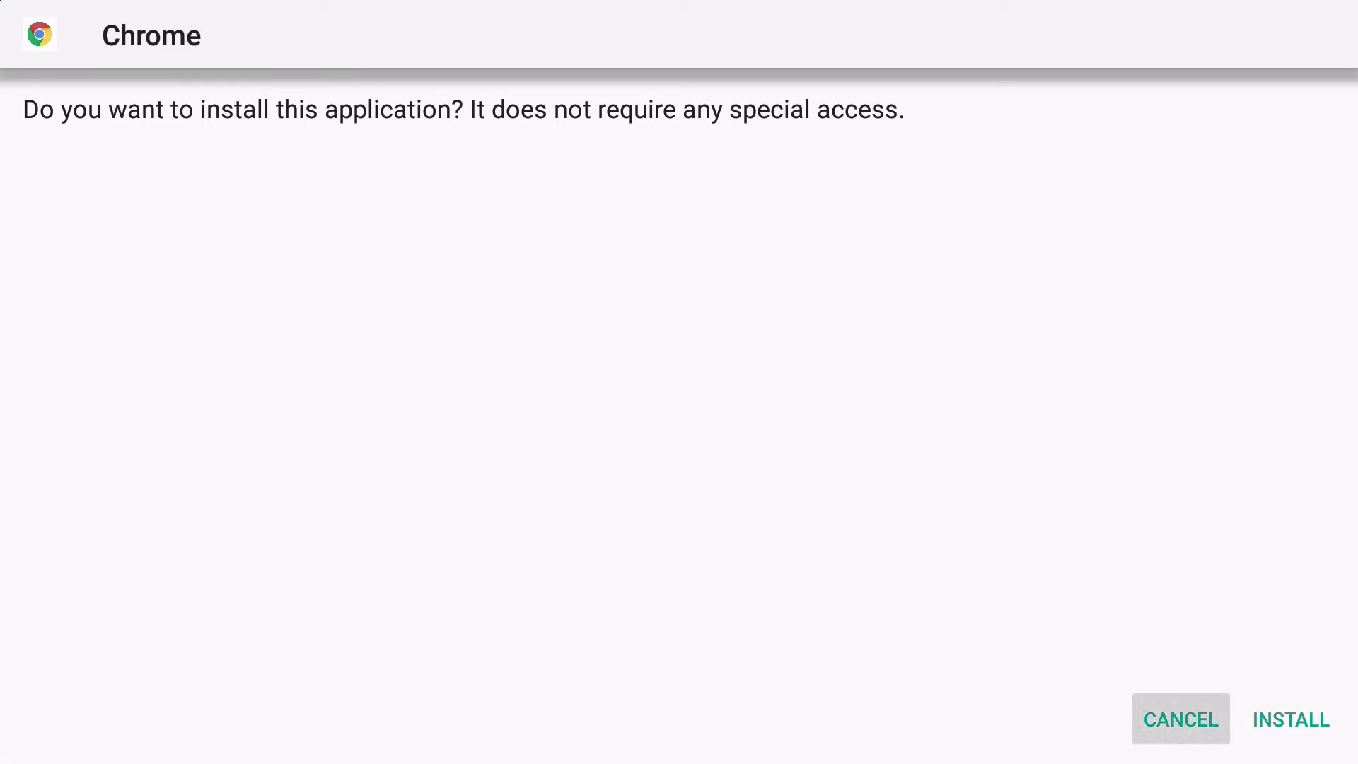
key(Right)
key(Return)
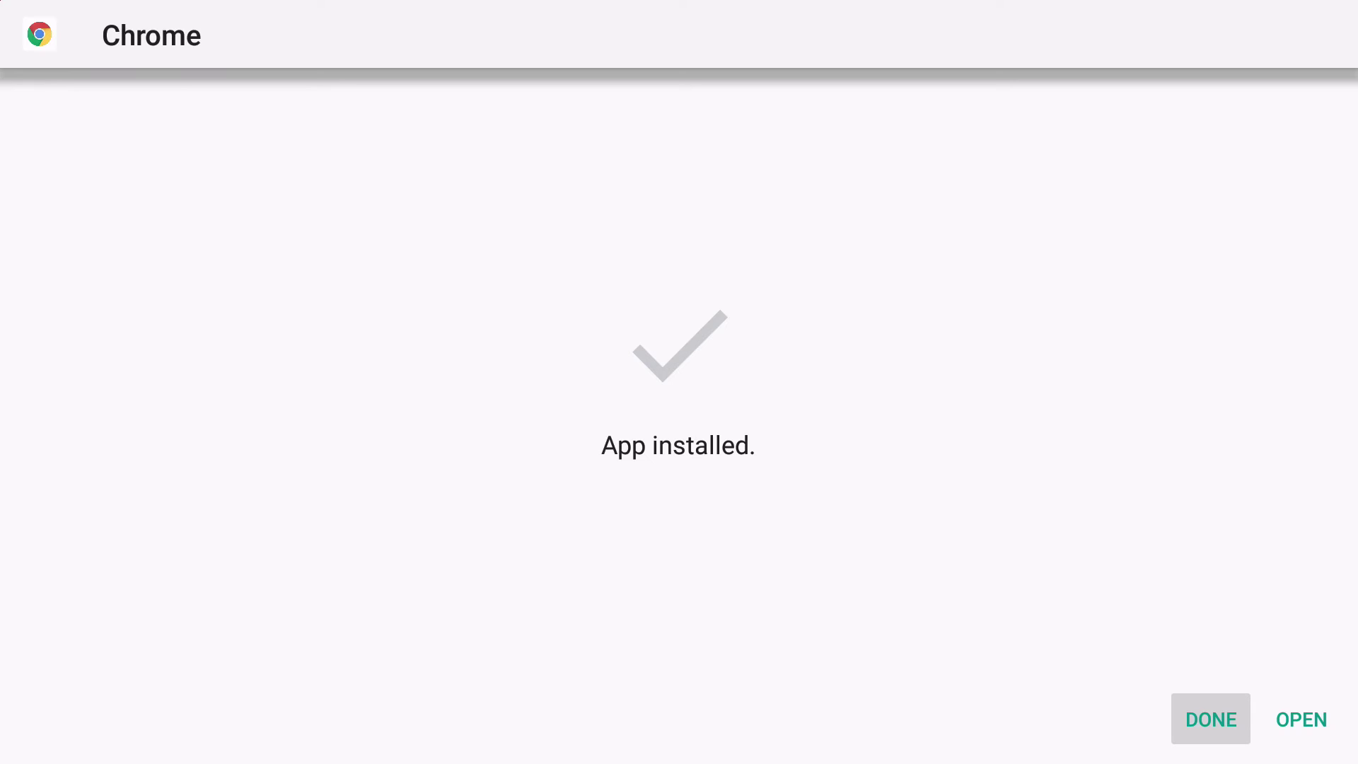
key(Return)
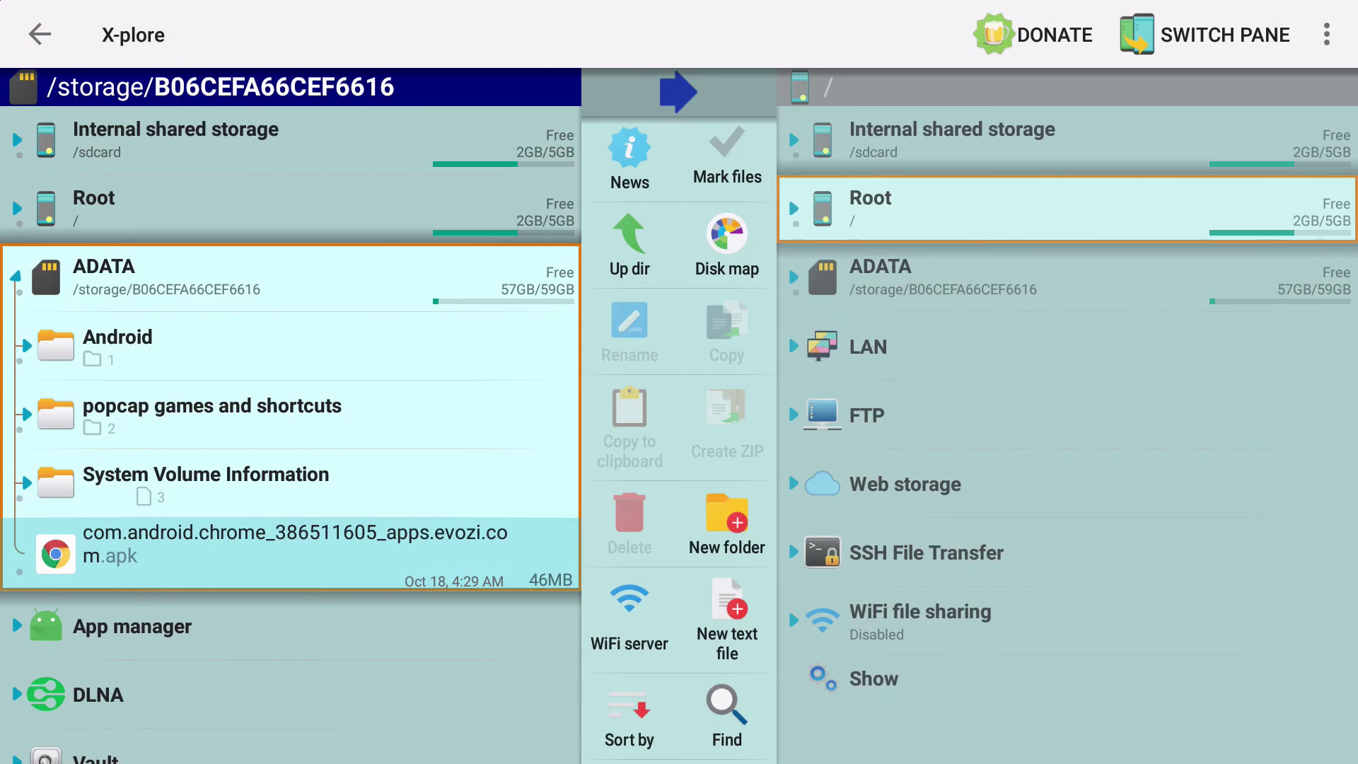
- Exit X-plore and its Play Store page to return to the Android TV home screen
key(Escape)
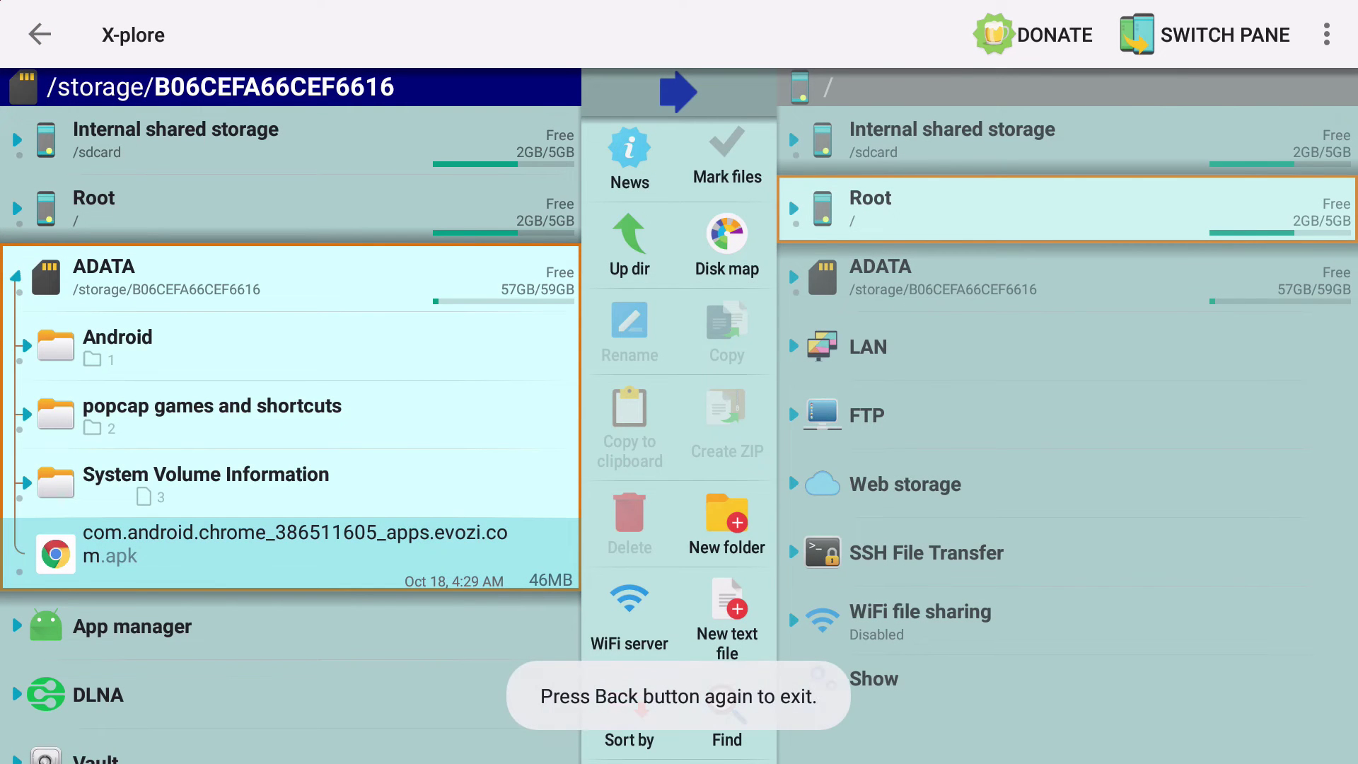
key(Escape)
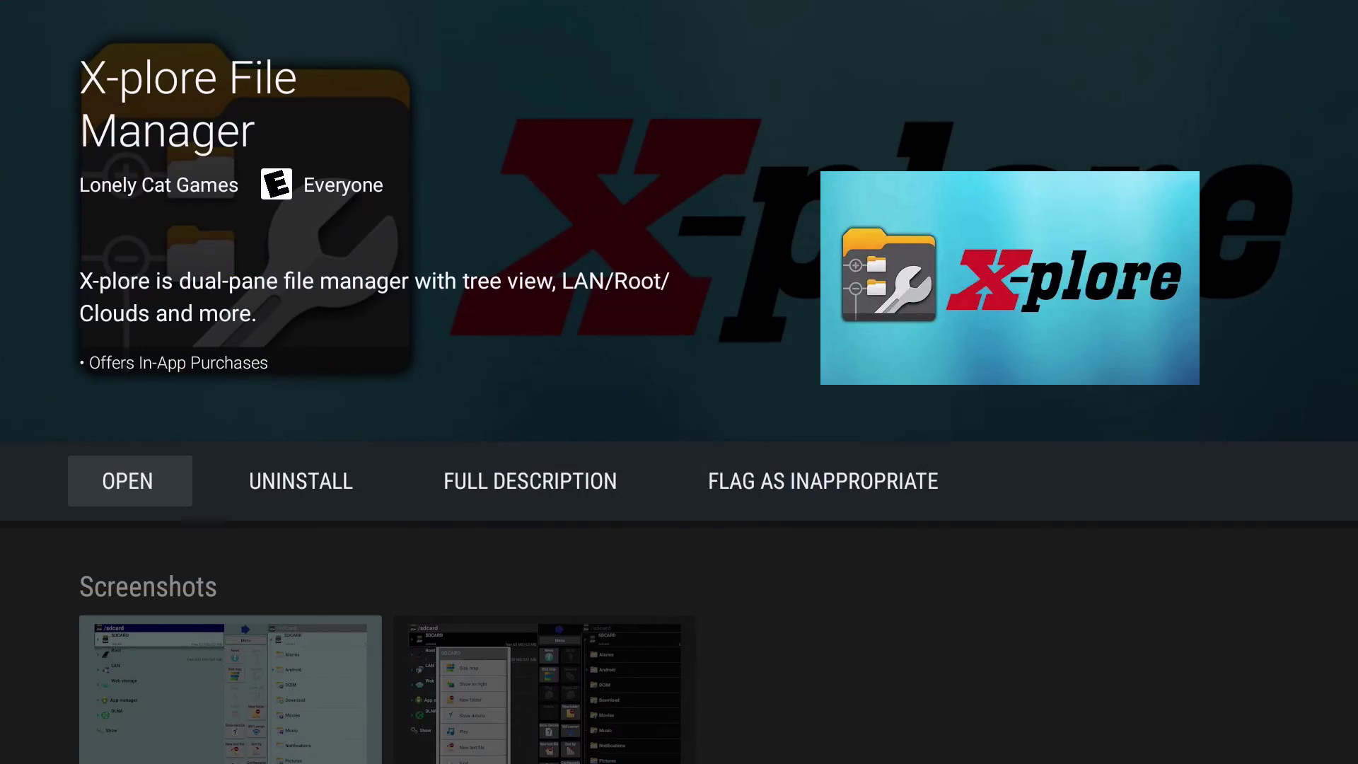
key(Escape)
key(Escape)
key(Escape)
- Examine the list of apps that can be added to the home screen favorites for Chrome, and close it
key(Right)
key(Right)
key(Right)
key(Right)
key(Right)
key(Right)
key(Right)
key(Right)
key(Right)
key(Right)
key(Right)
key(Right)
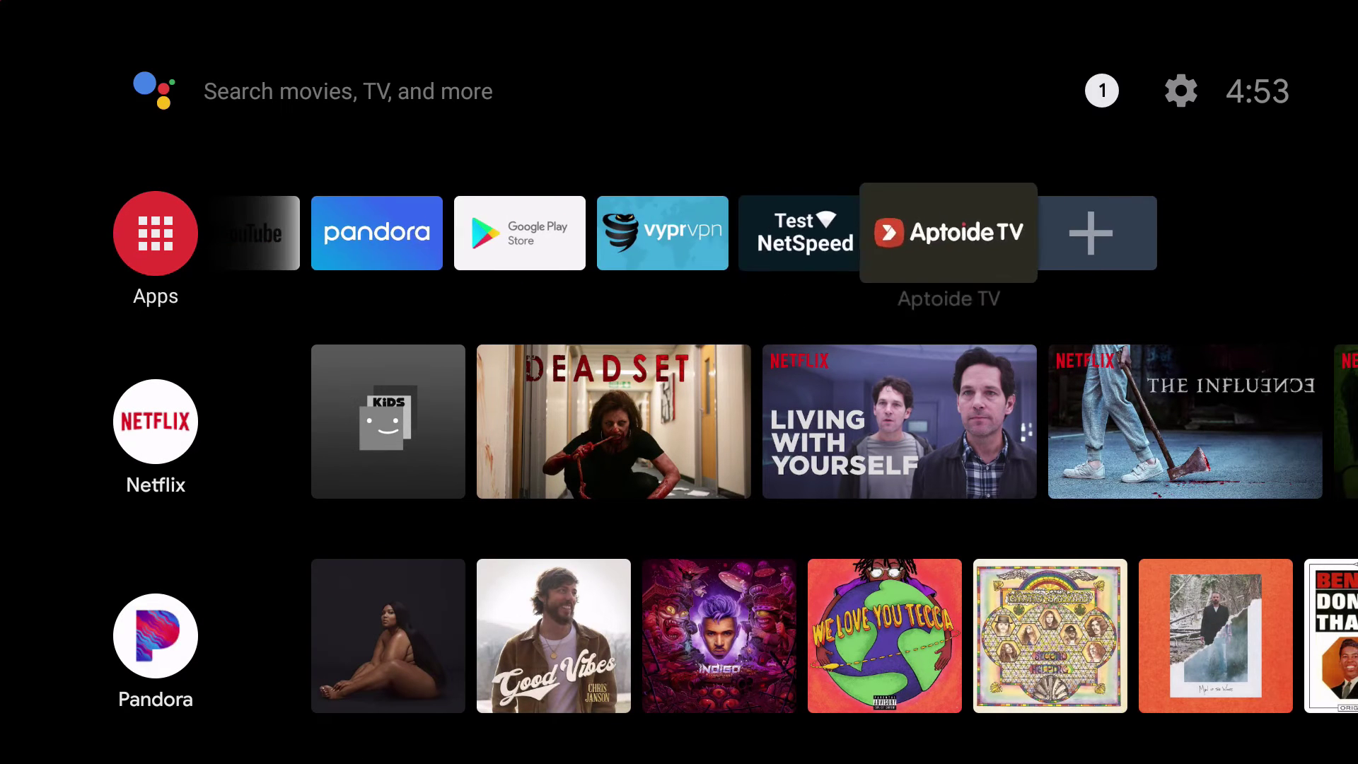
key(Return)
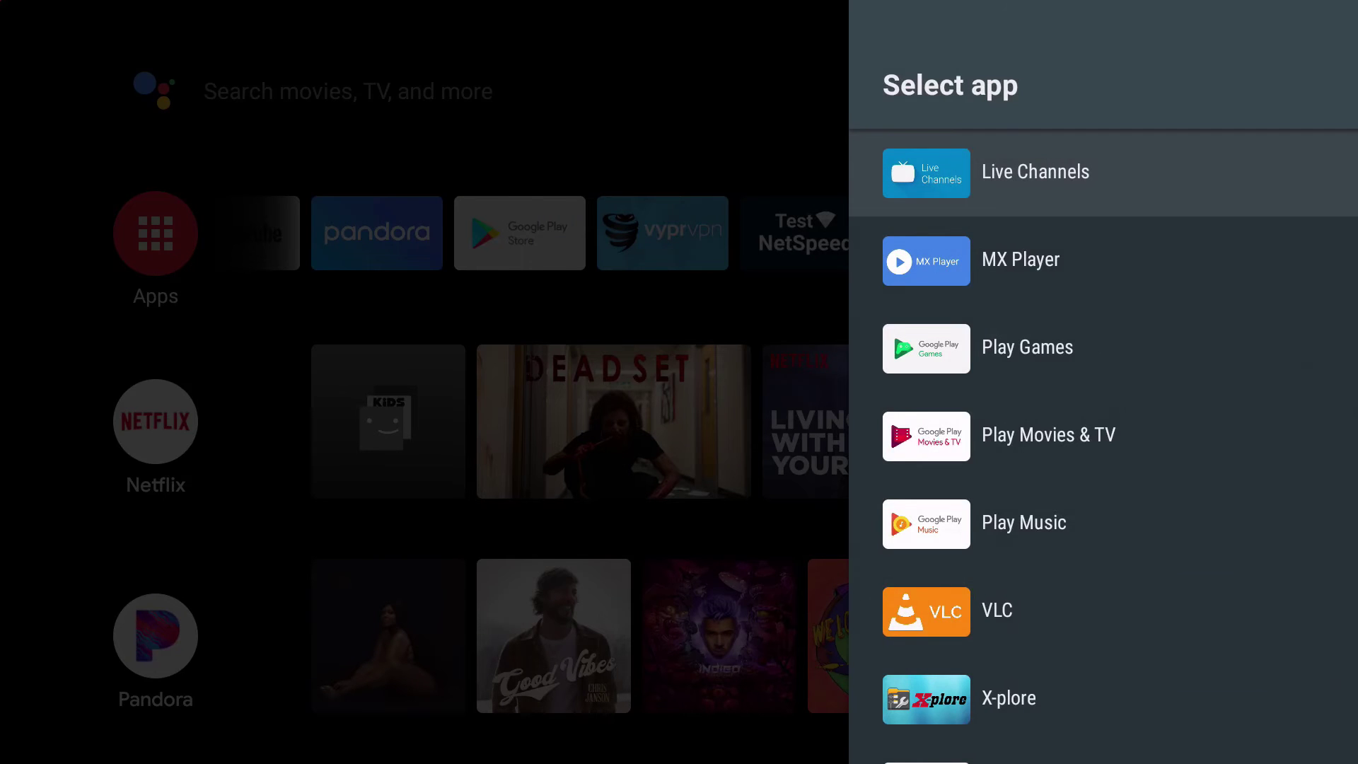
key(Down)
key(Down)
key(Down)
key(Down)
key(Down)
key(Down)
key(Down)
key(Down)
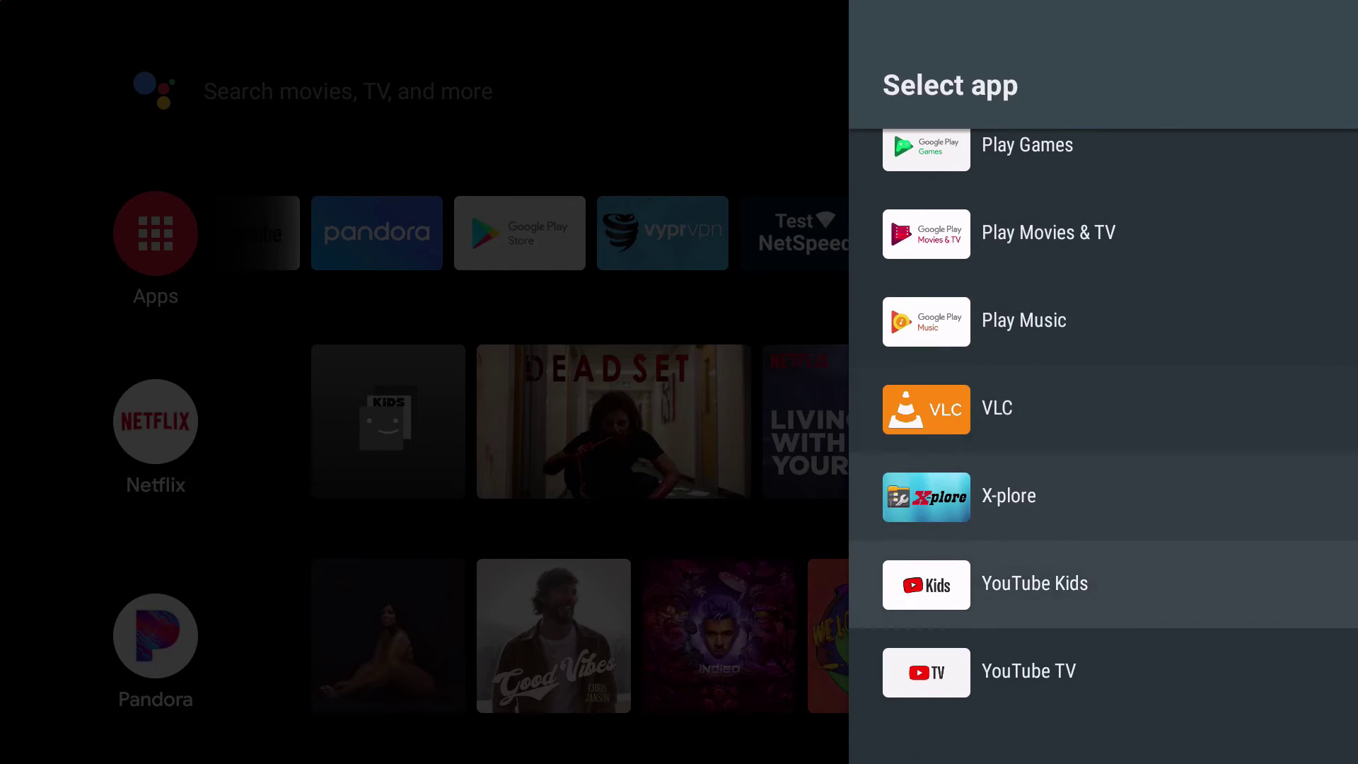
key(Up)
key(Up)
key(Up)
key(Up)
key(Up)
key(Up)
key(Up)
key(Up)
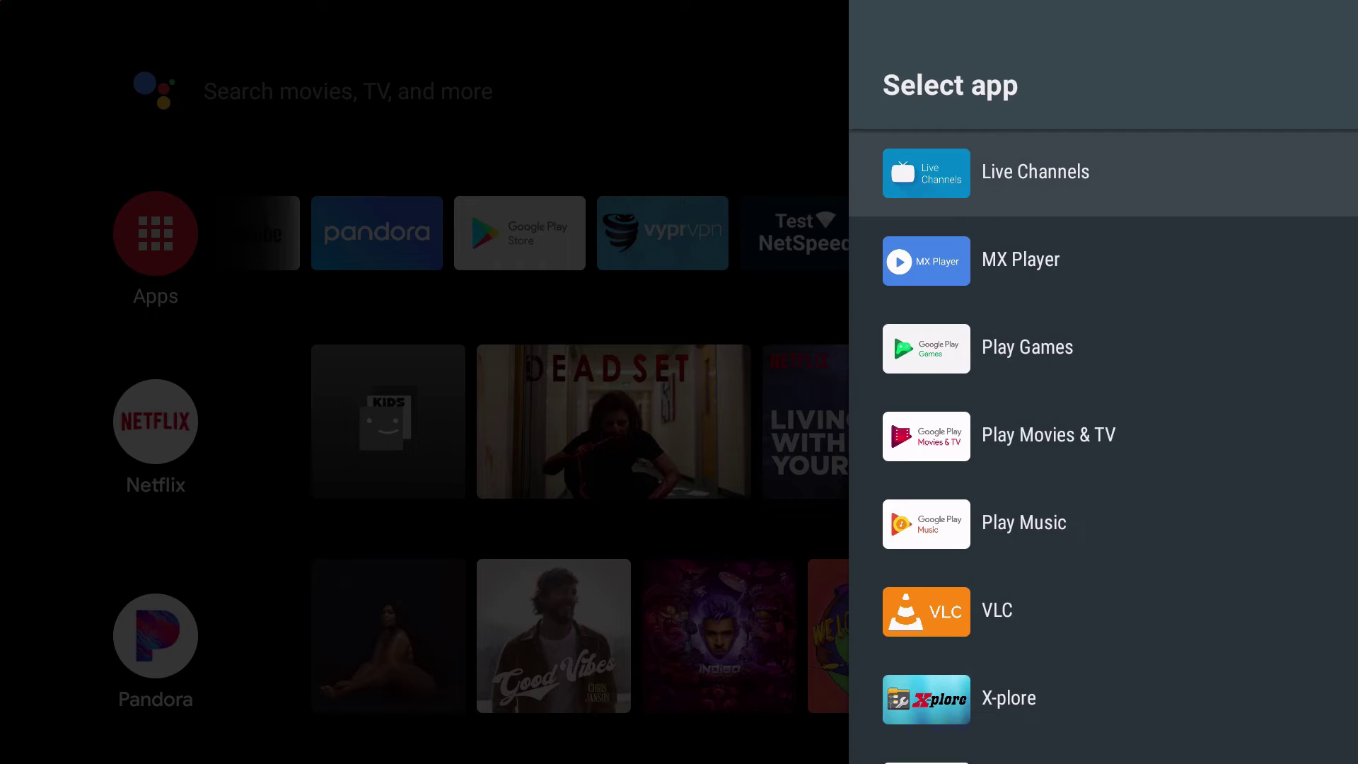
key(Escape)
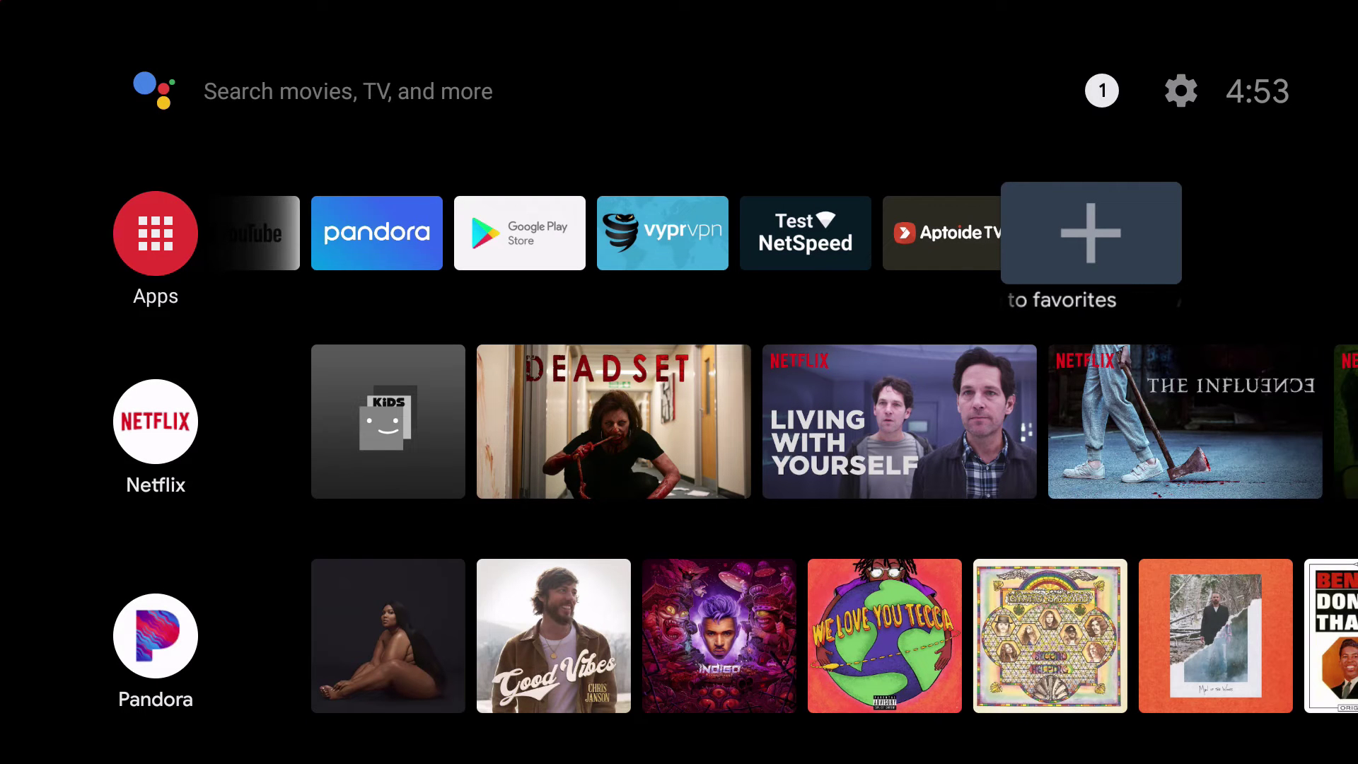
- Open the Apps section of the Android TV device settings
key(Up)
key(Right)
key(Return)
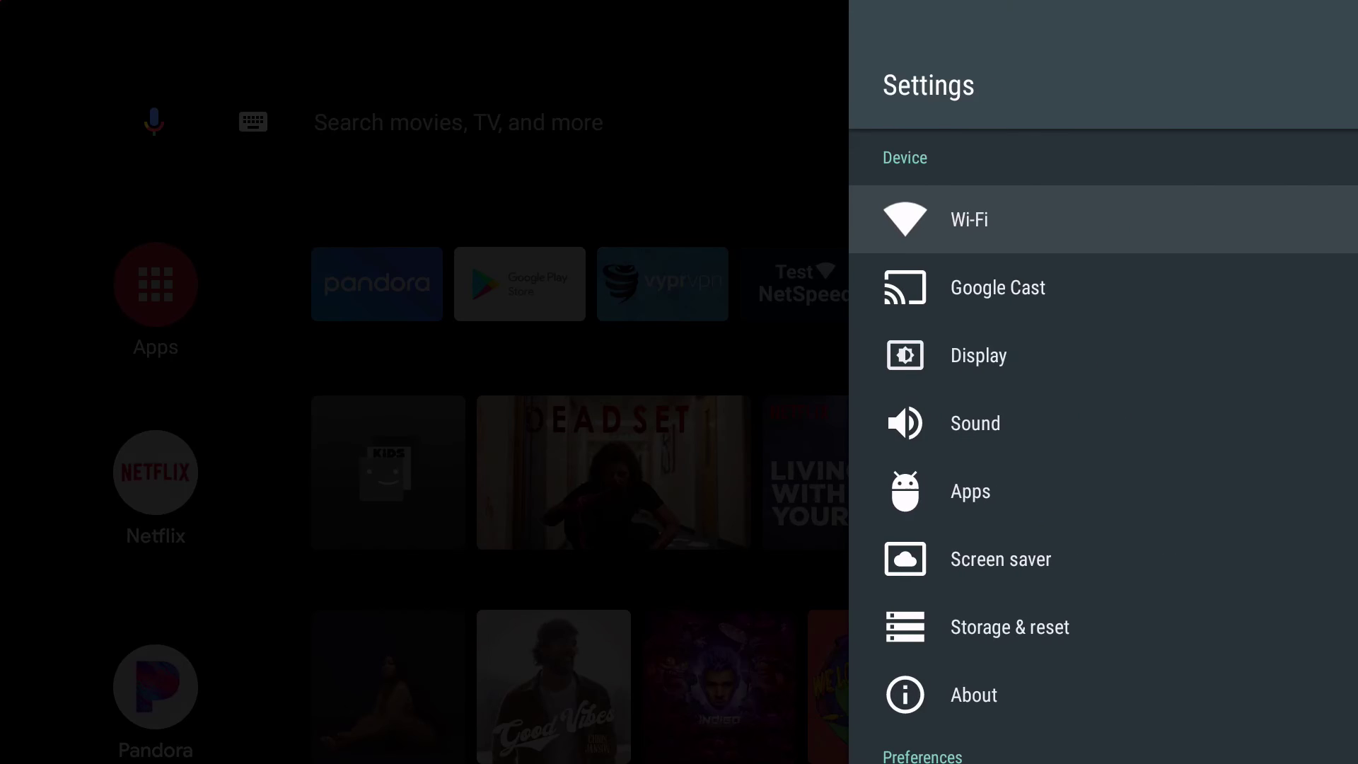
key(Down)
key(Down)
key(Down)
key(Down)
key(Return)
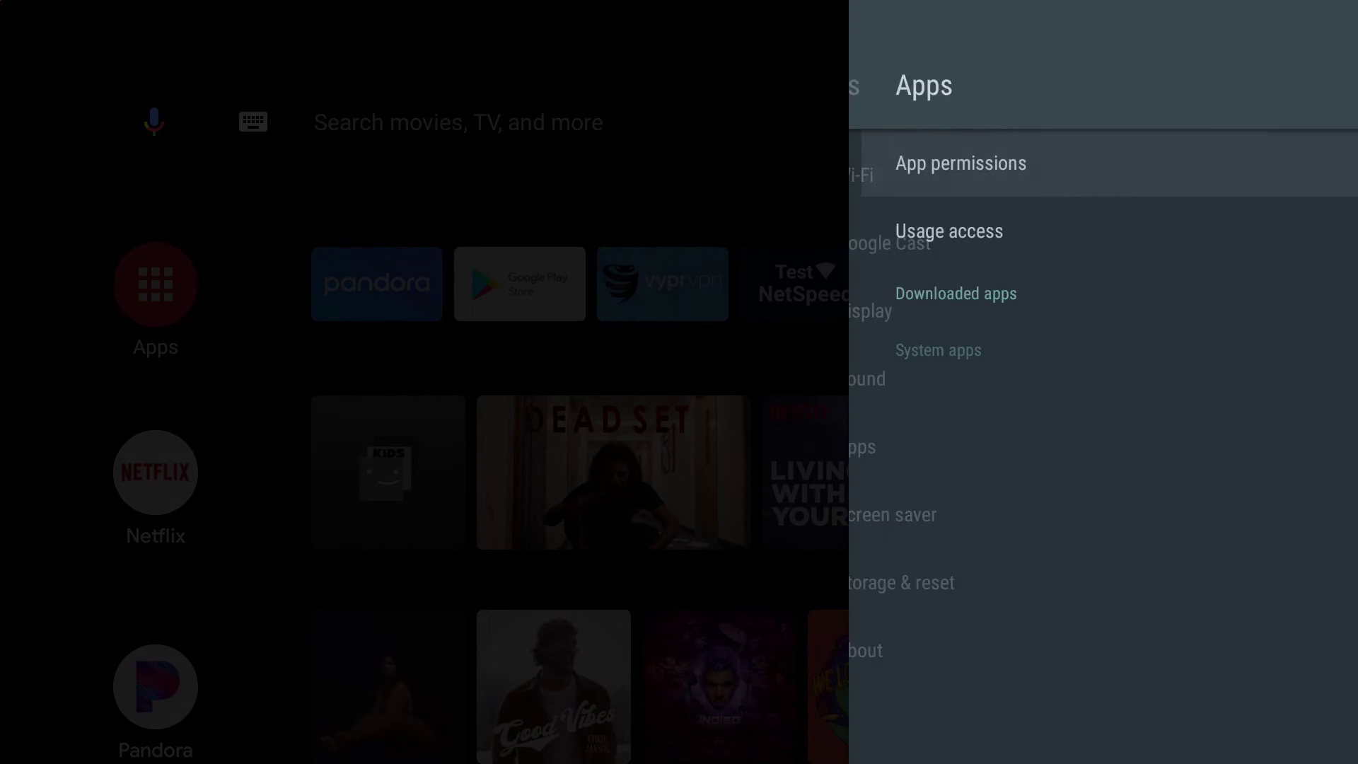
- Find Chrome among the downloaded apps and open its details page
key(Down)
key(Down)
key(Down)
key(Down)
key(Down)
key(Down)
key(Down)
key(Down)
key(Down)
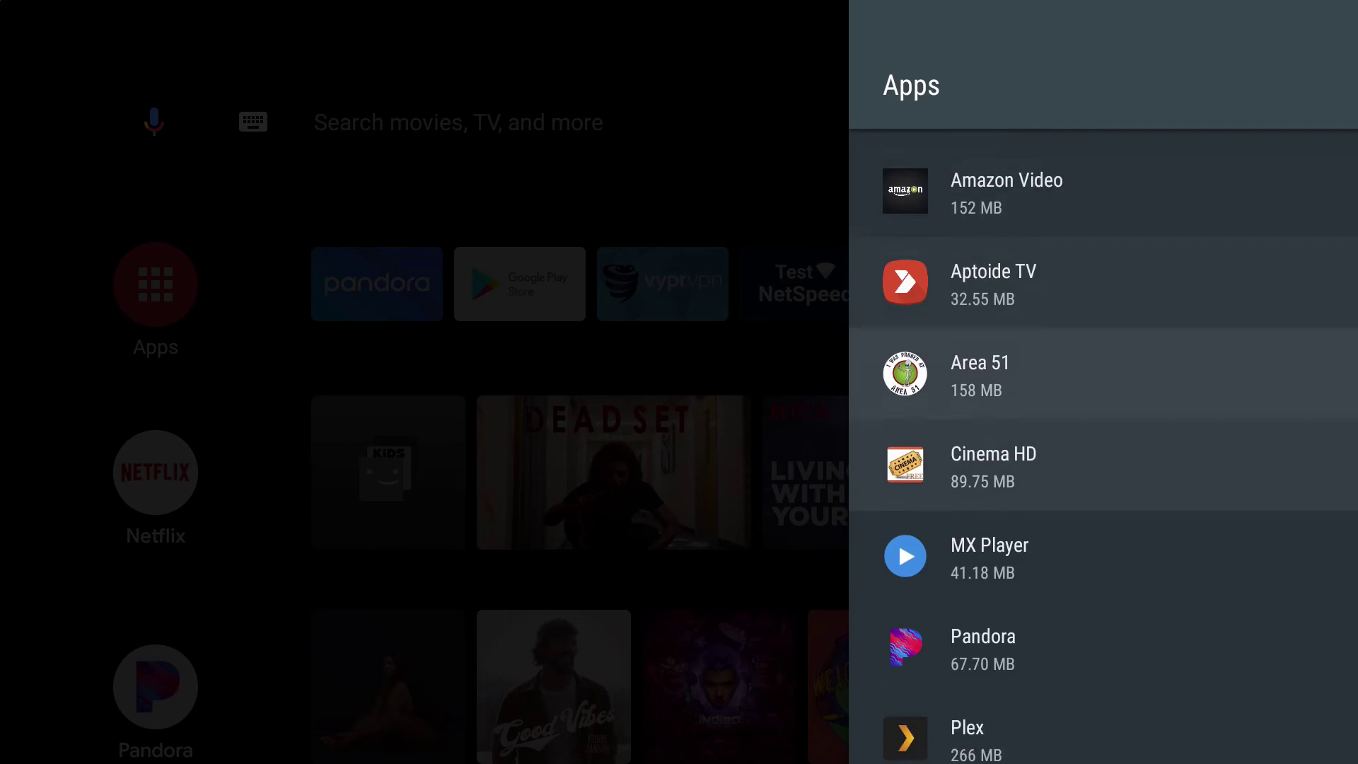
key(Down)
key(Down)
key(Down)
key(Down)
key(Down)
key(Down)
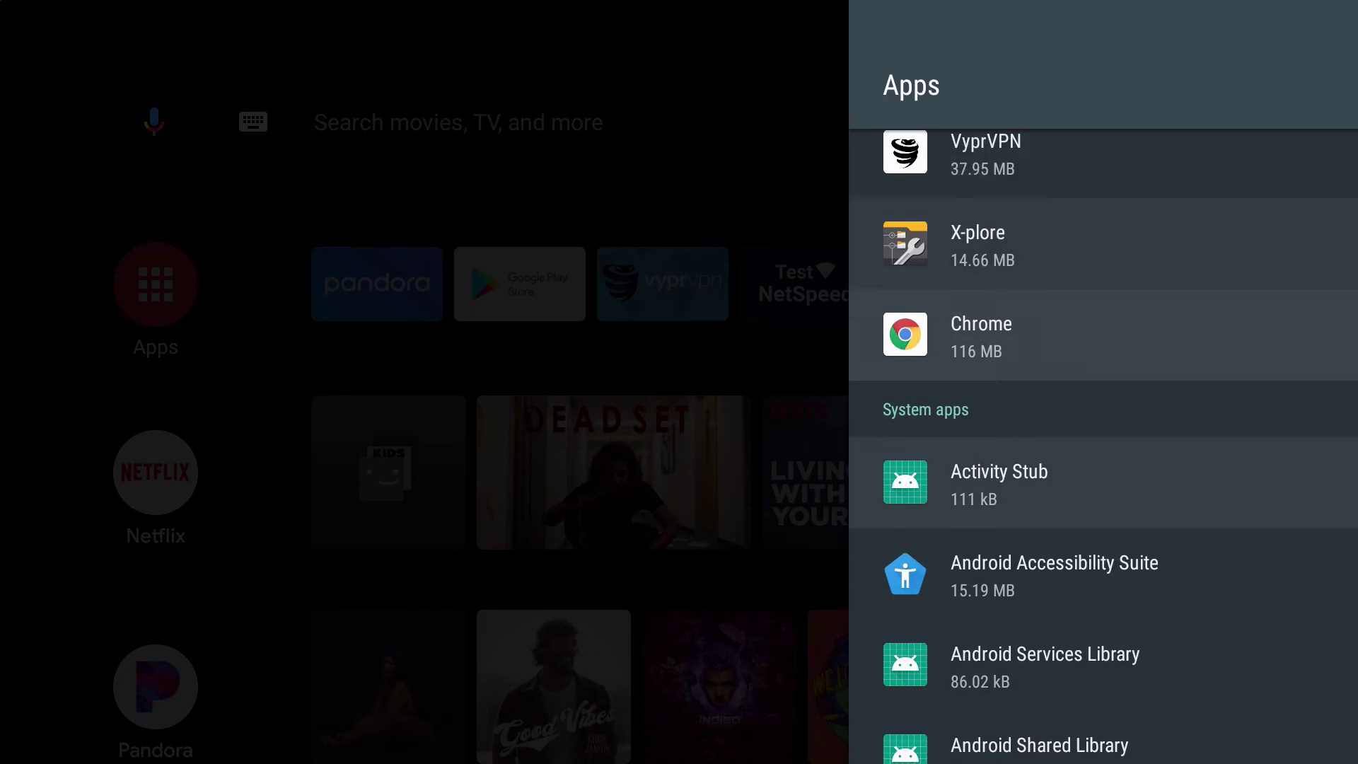
key(Up)
key(Return)
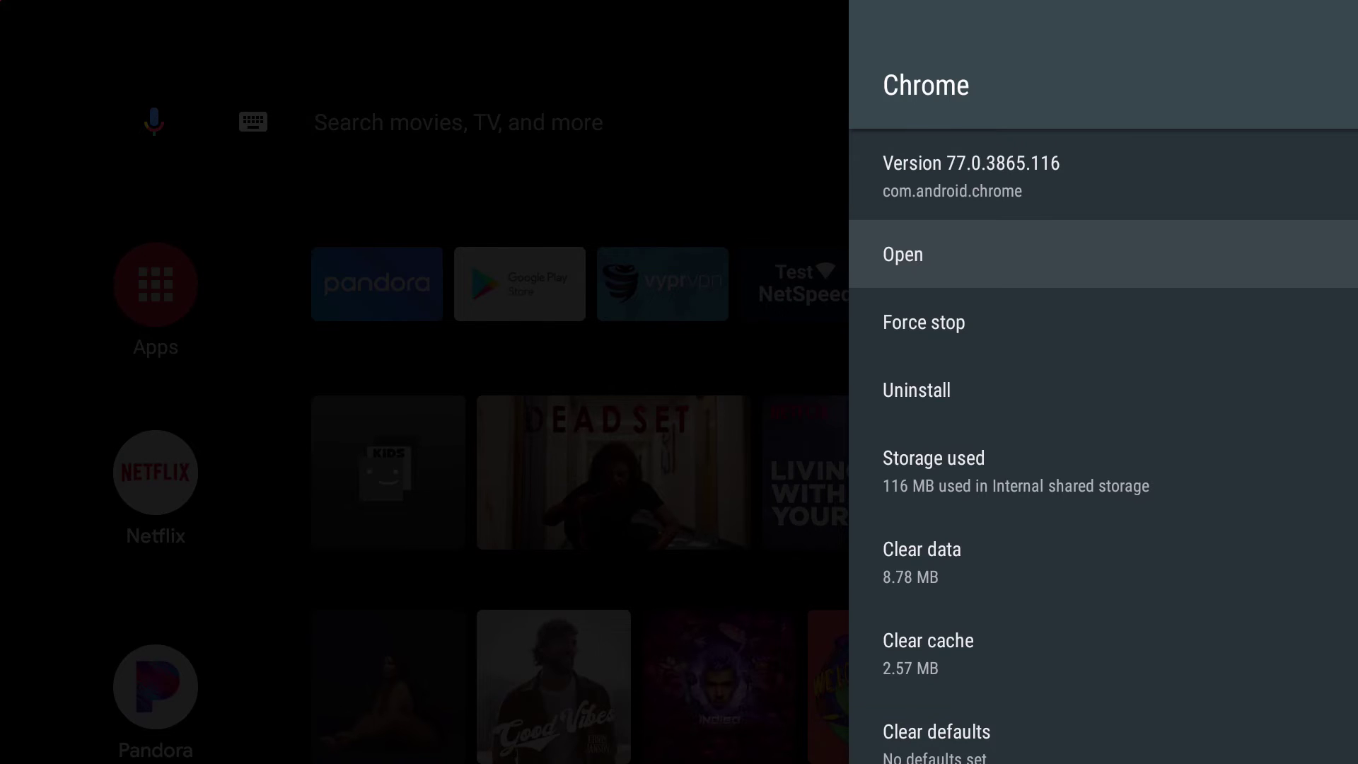
- Leave the app settings and open the Storage & reset section of the device settings
key(Escape)
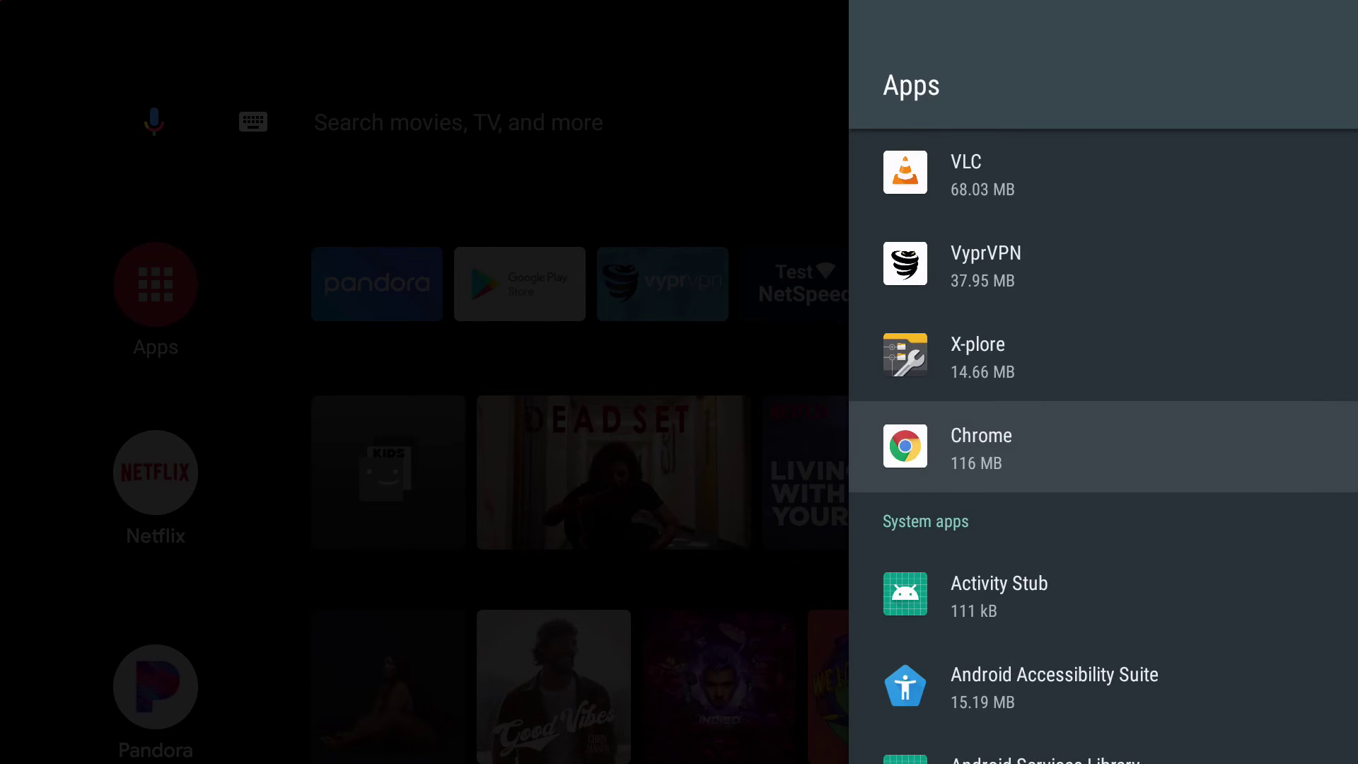
key(Escape)
key(Escape)
key(Return)
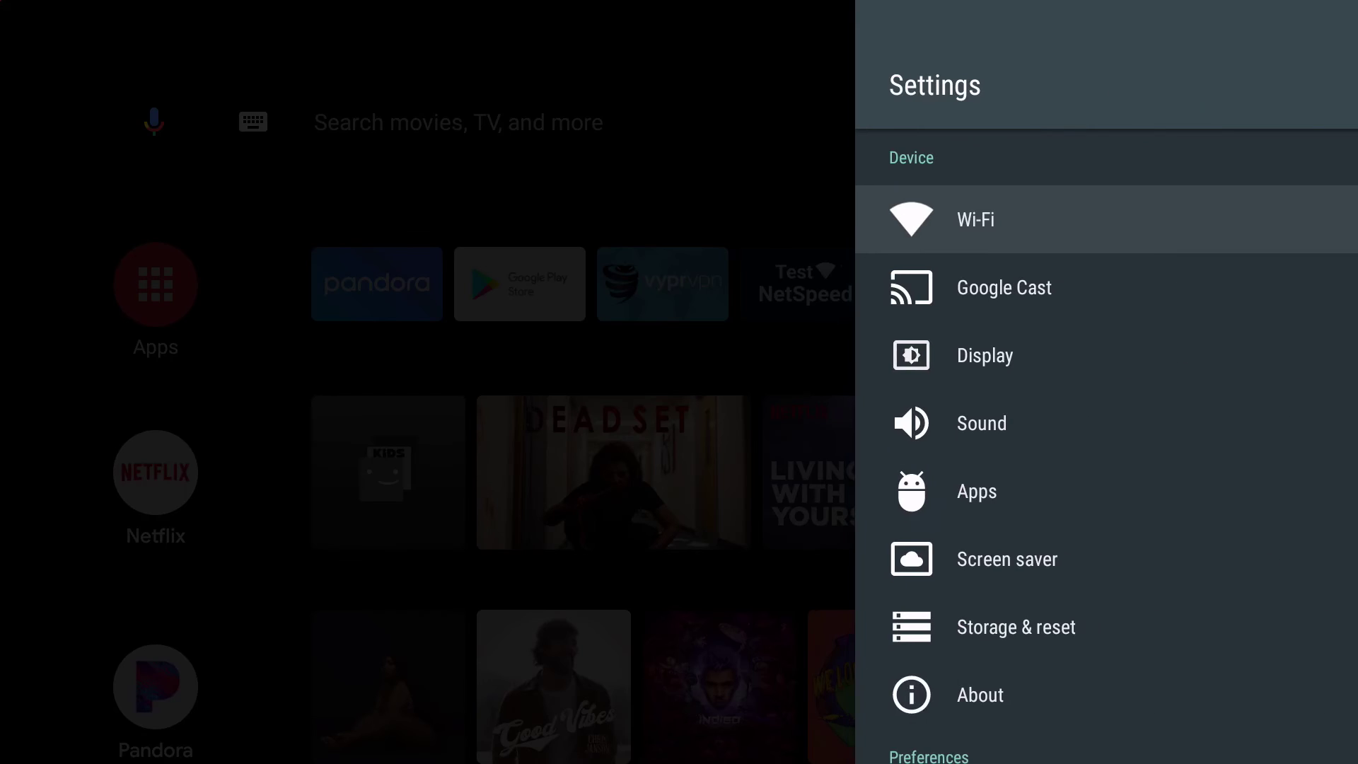
key(Down)
key(Down)
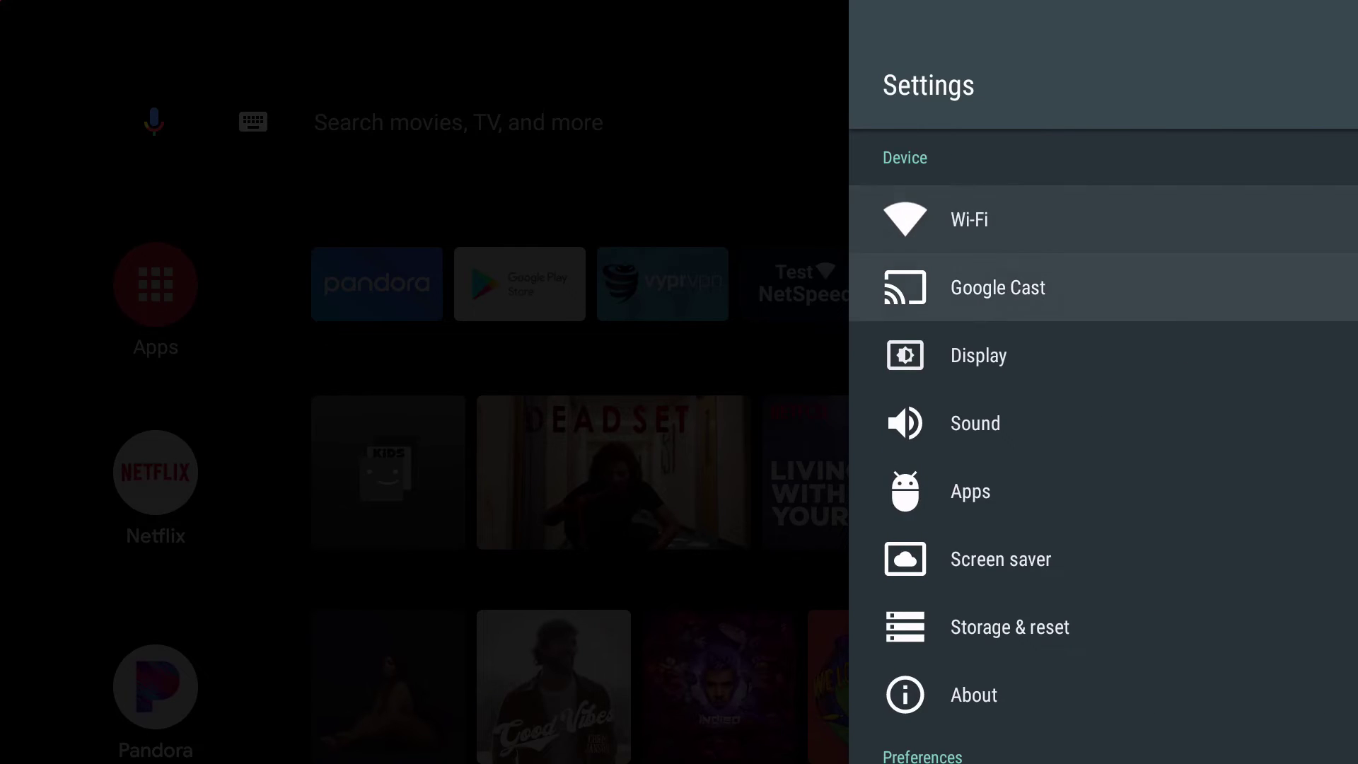
key(Down)
key(Down)
key(Down)
key(Down)
key(Down)
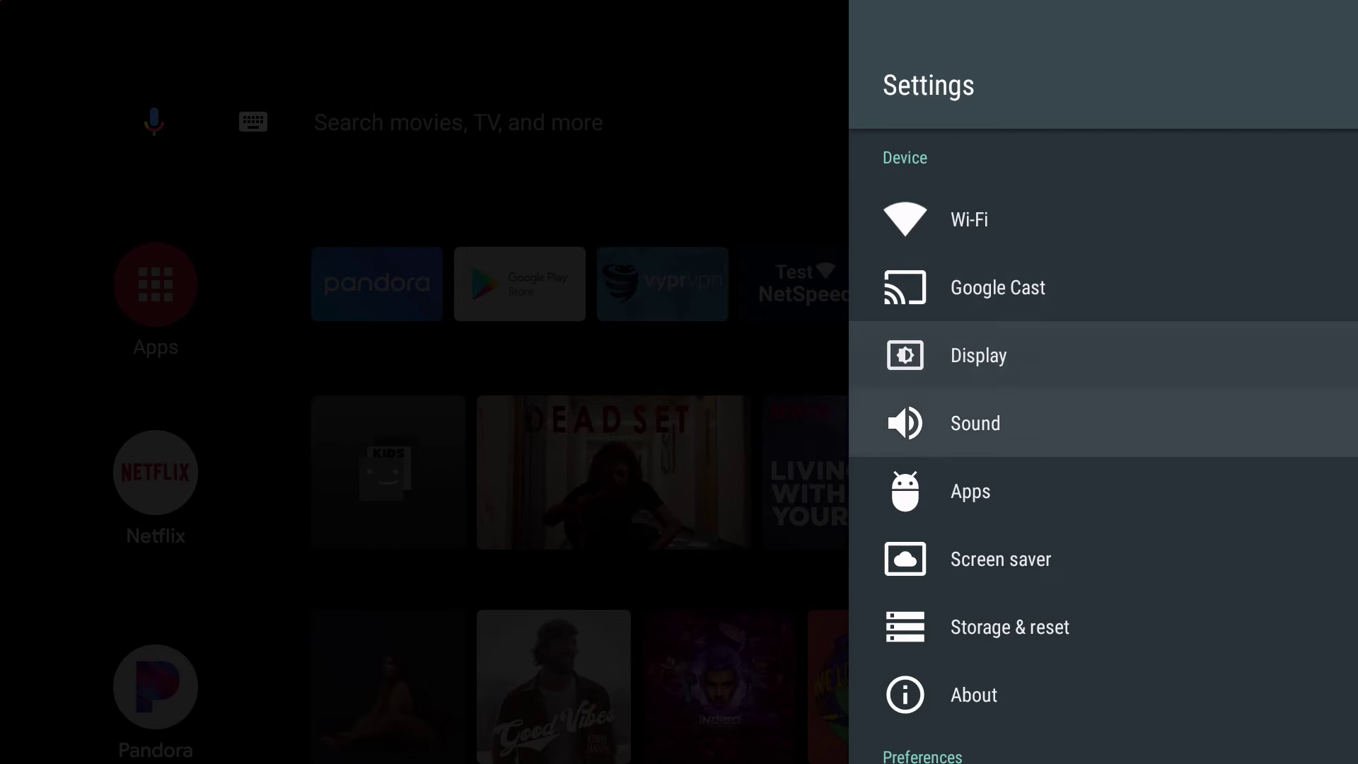
key(Return)
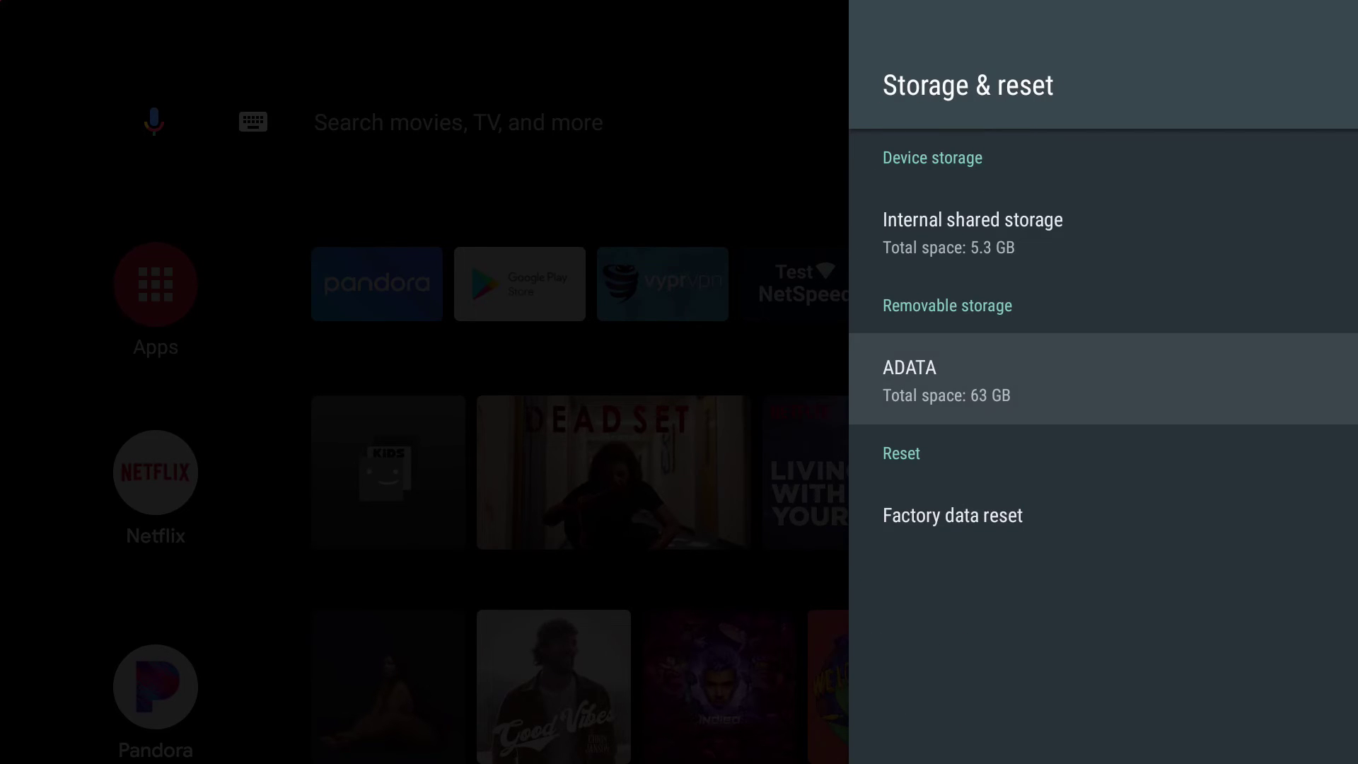
- Eject the ADATA removable drive and return to the home screen
key(Return)
key(Down)
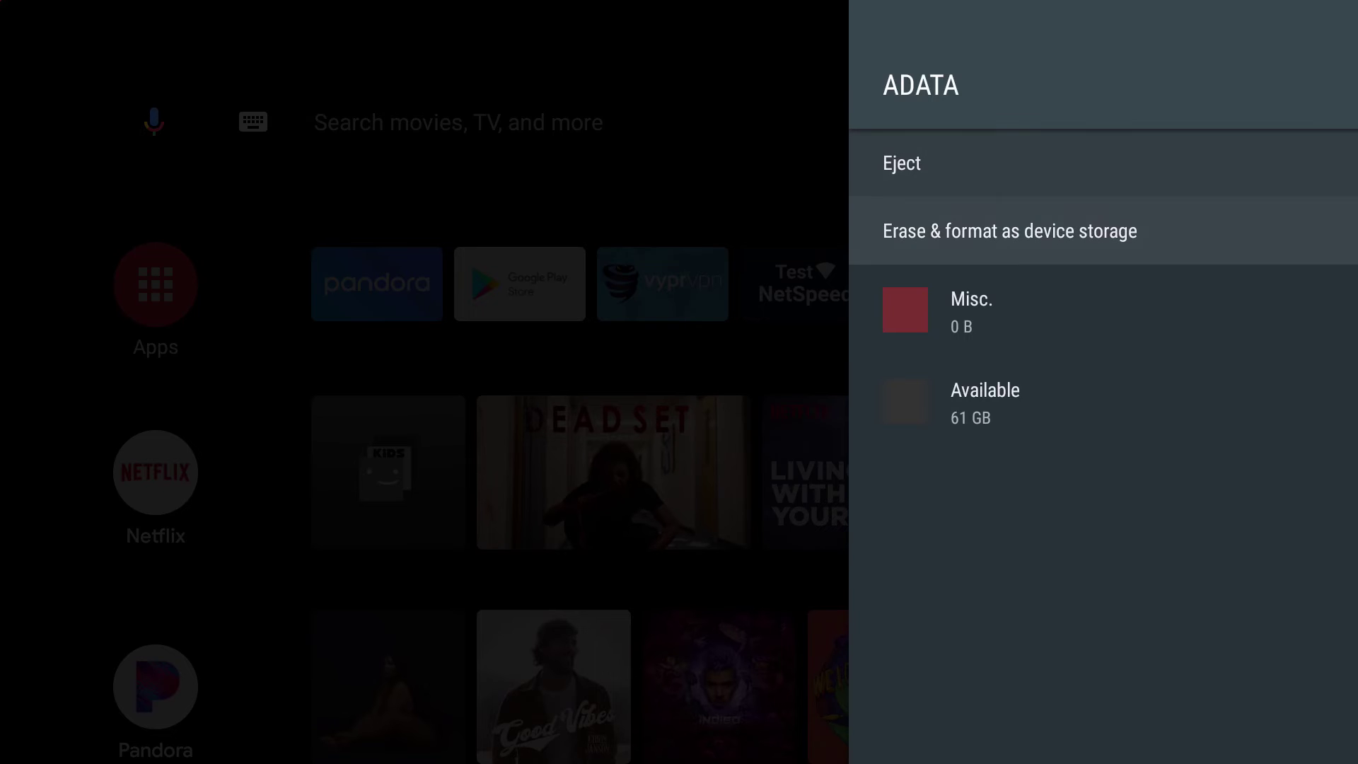
key(Up)
key(Return)
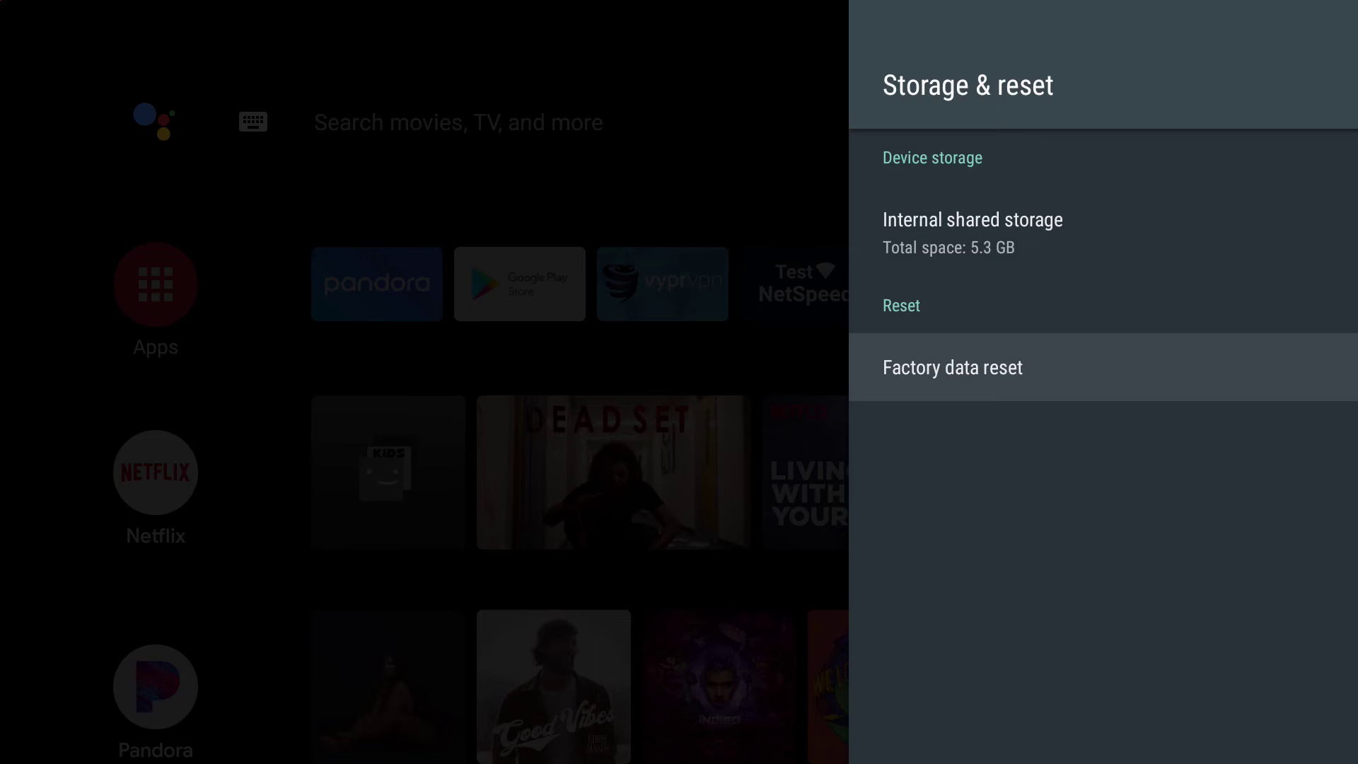
key(Escape)
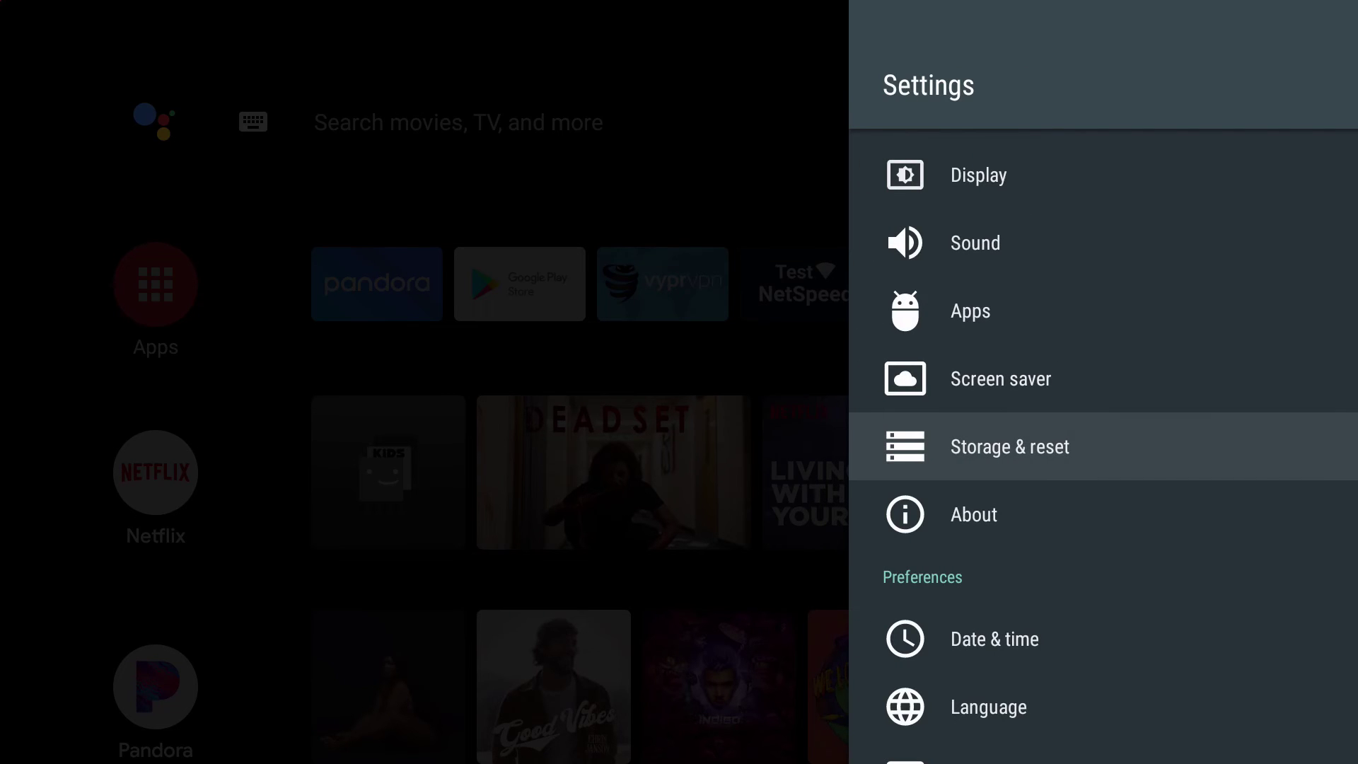
key(Escape)
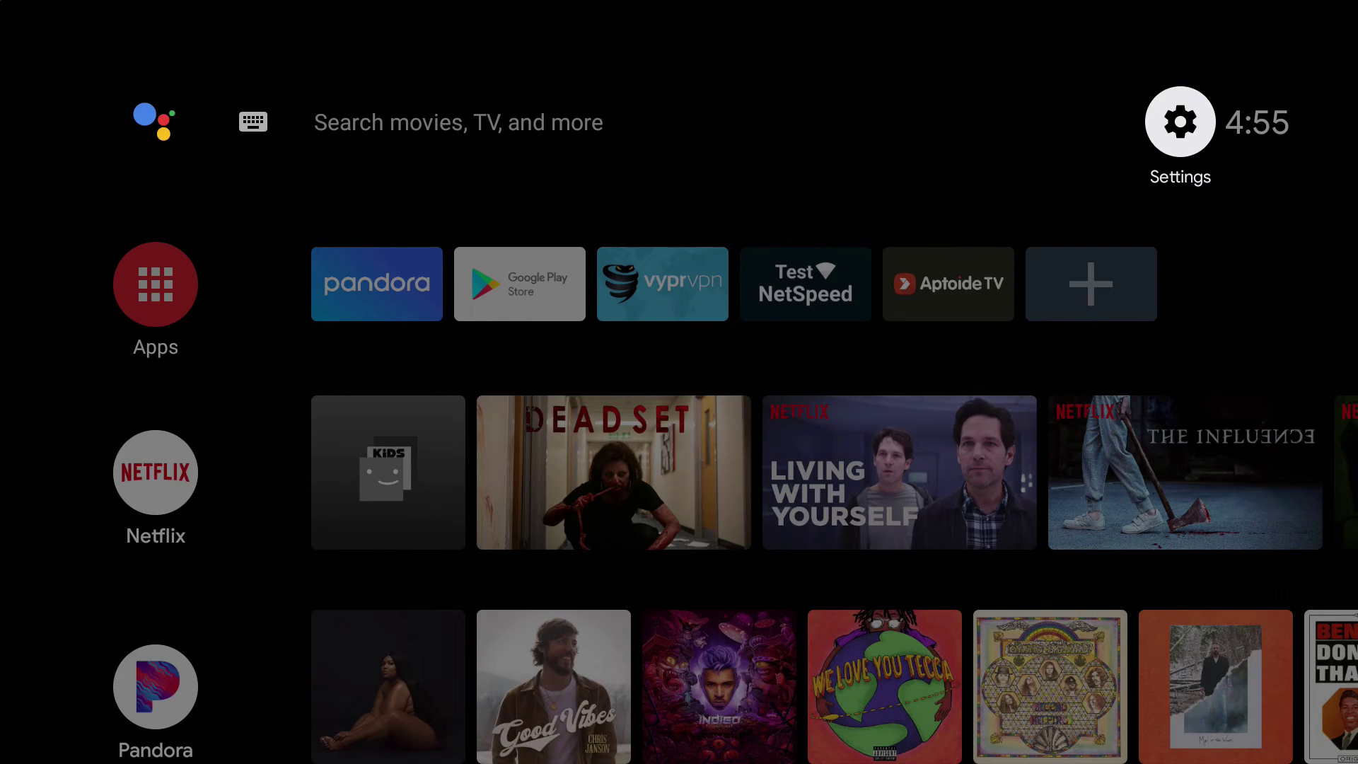
key(Down)
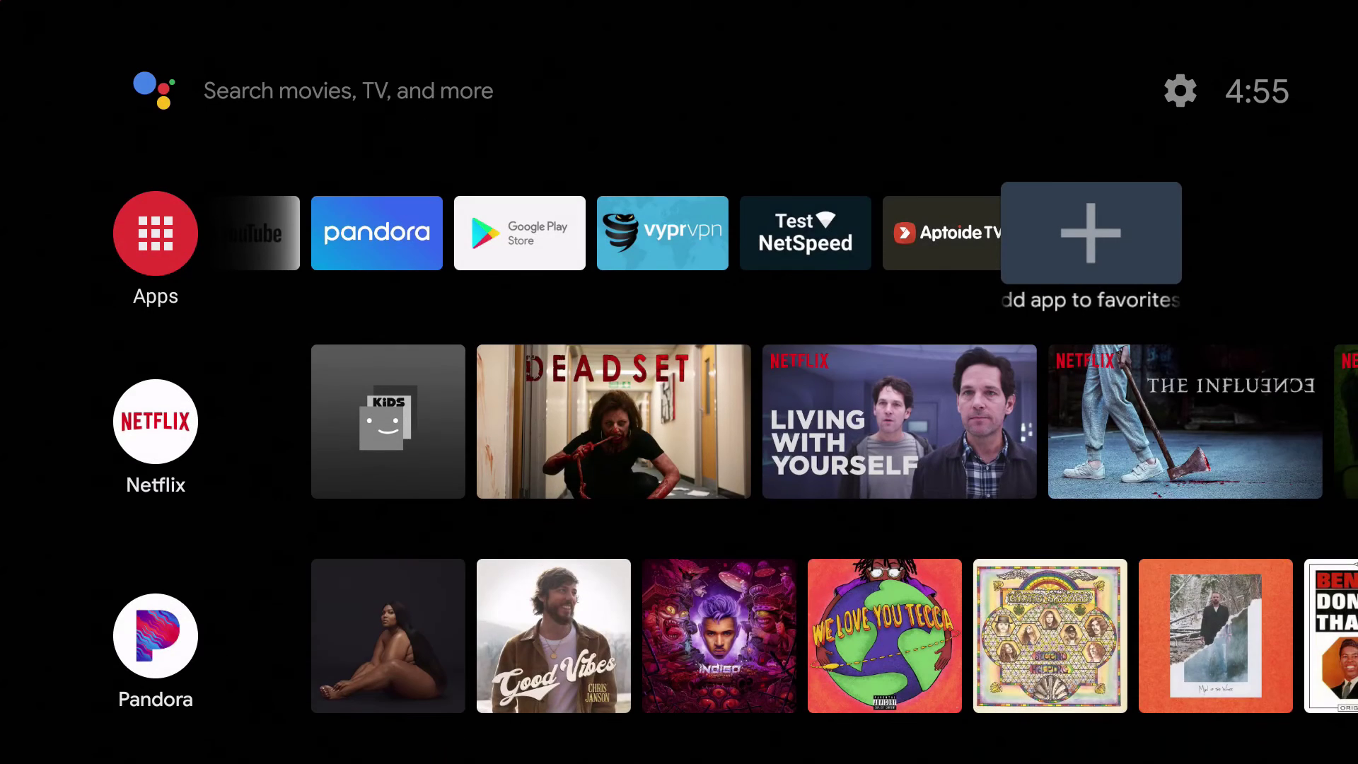
- Reopen the device settings from the home screen and enter the Apps section
key(Up)
key(Return)
key(Down)
key(Down)
key(Down)
key(Down)
key(Return)
- Open Chrome's details page from the downloaded apps and launch the browser
key(Down)
key(Down)
key(Down)
key(Down)
key(Down)
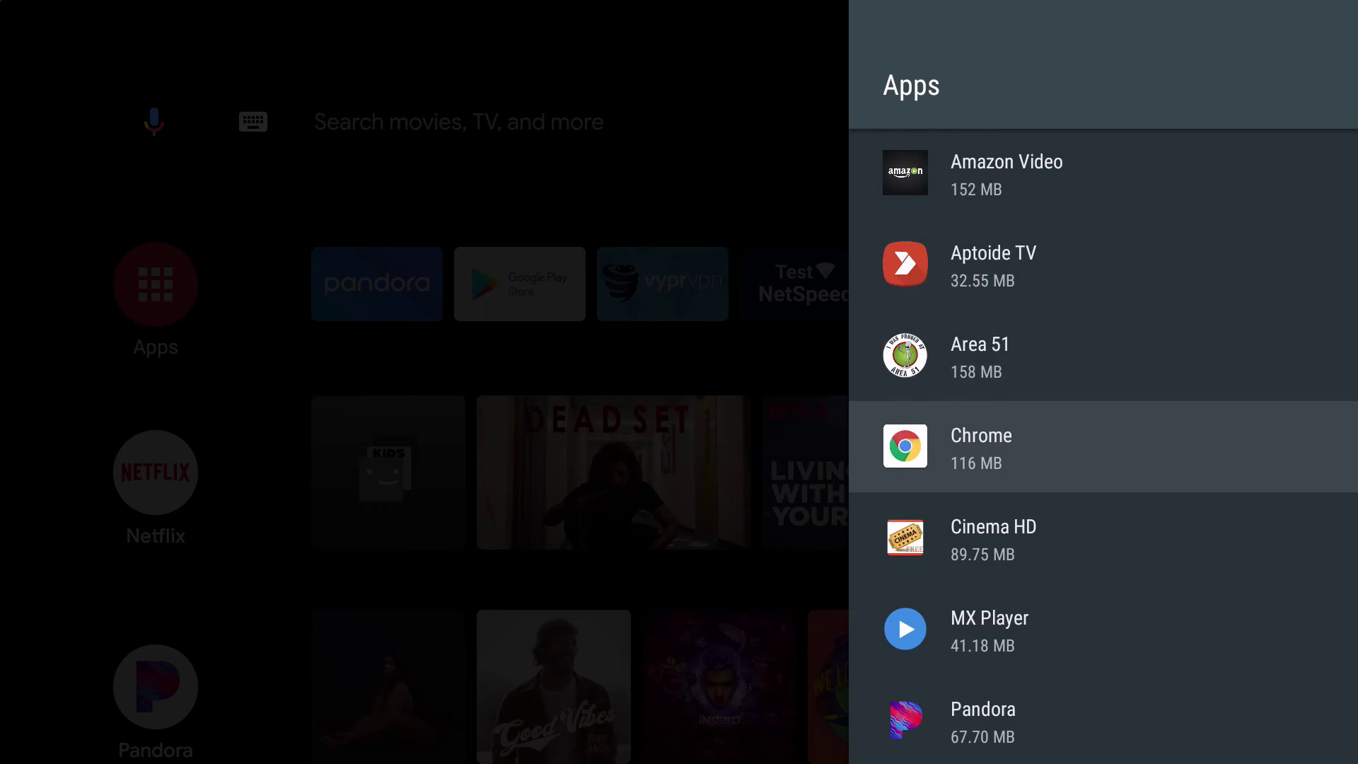
key(Return)
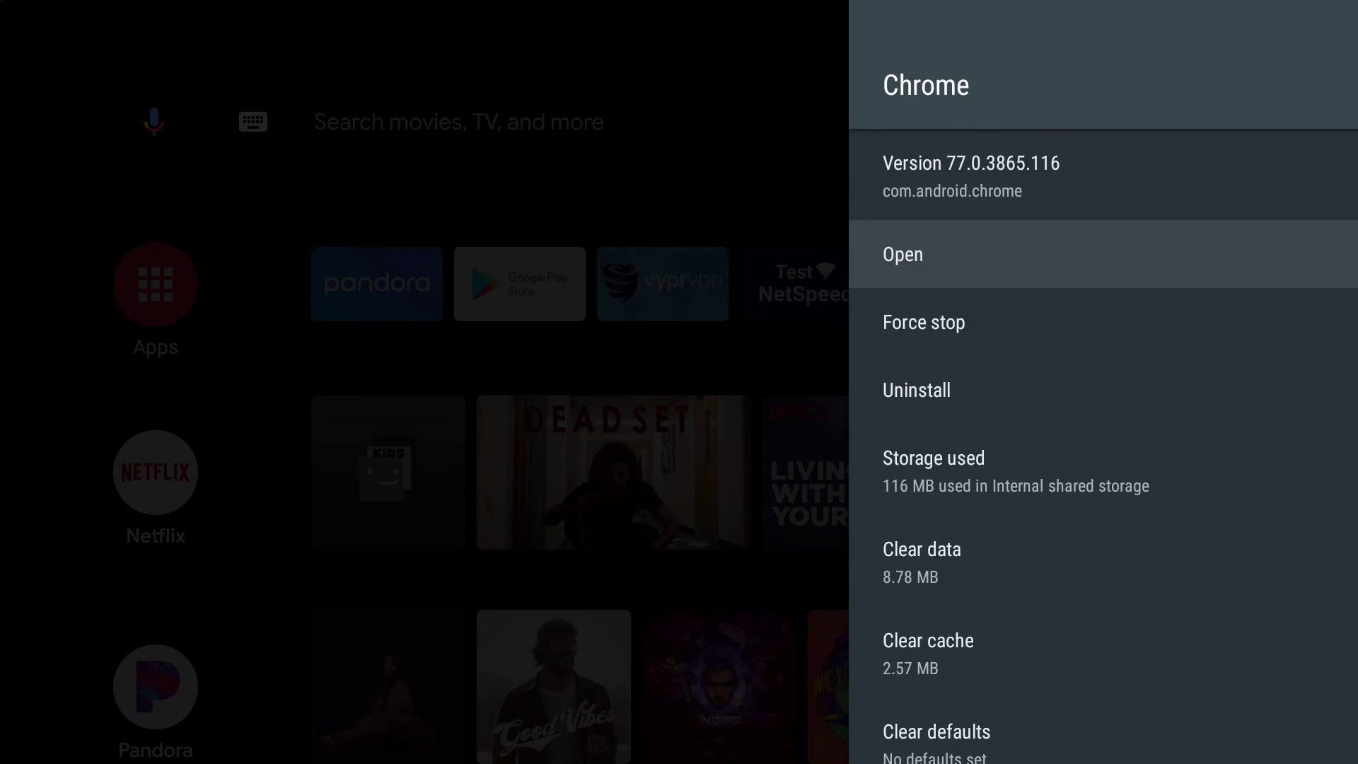
key(Return)
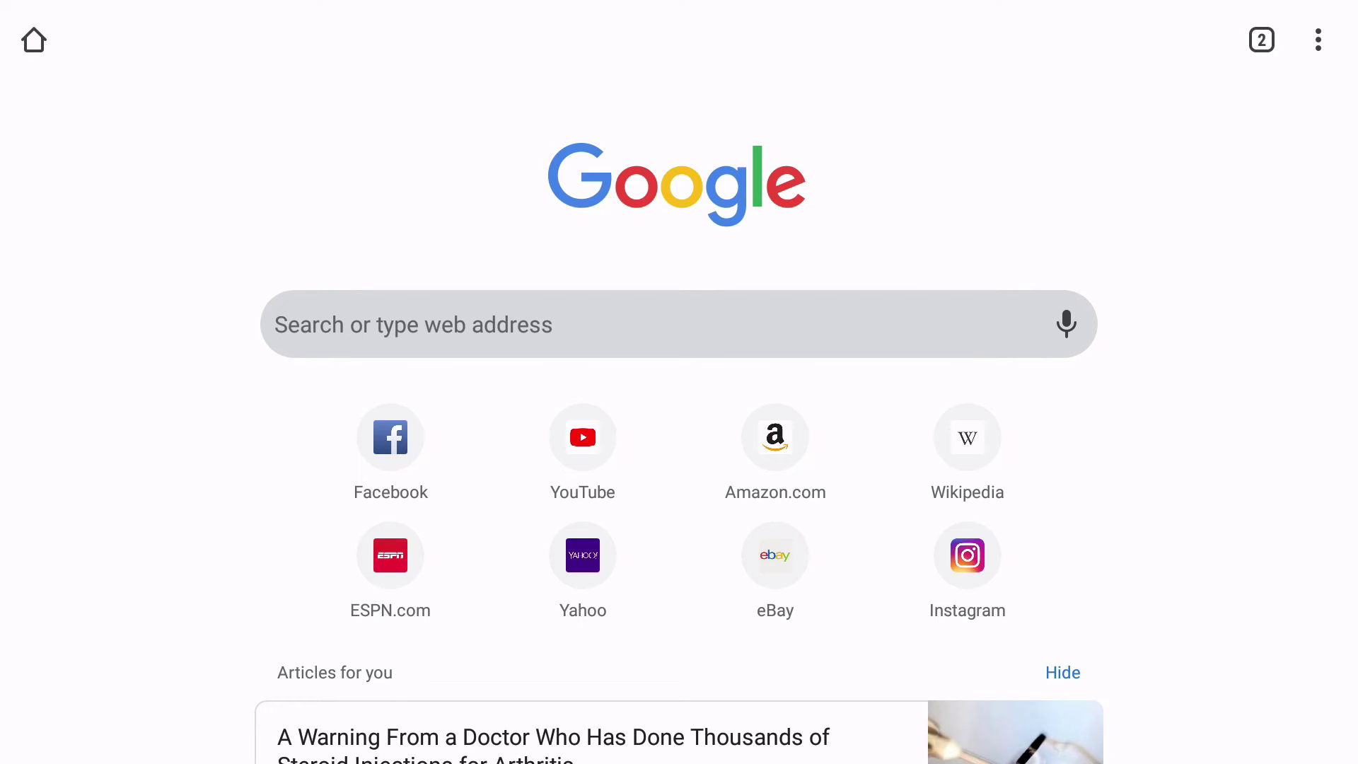
- Open the YouTube site from the shortcuts on Chrome's start page
key(Return)
click(589, 440)
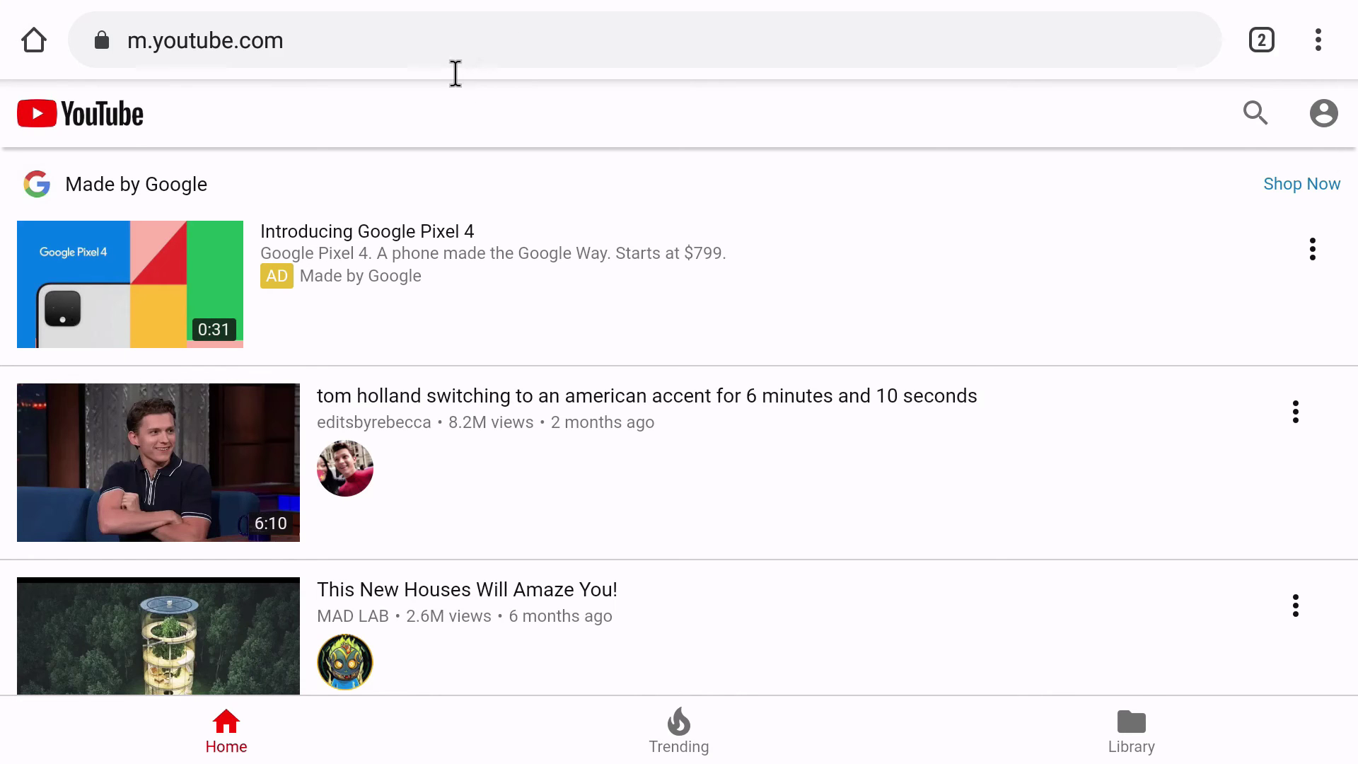
- Load the website haveatechday.com in the current tab
click(454, 57)
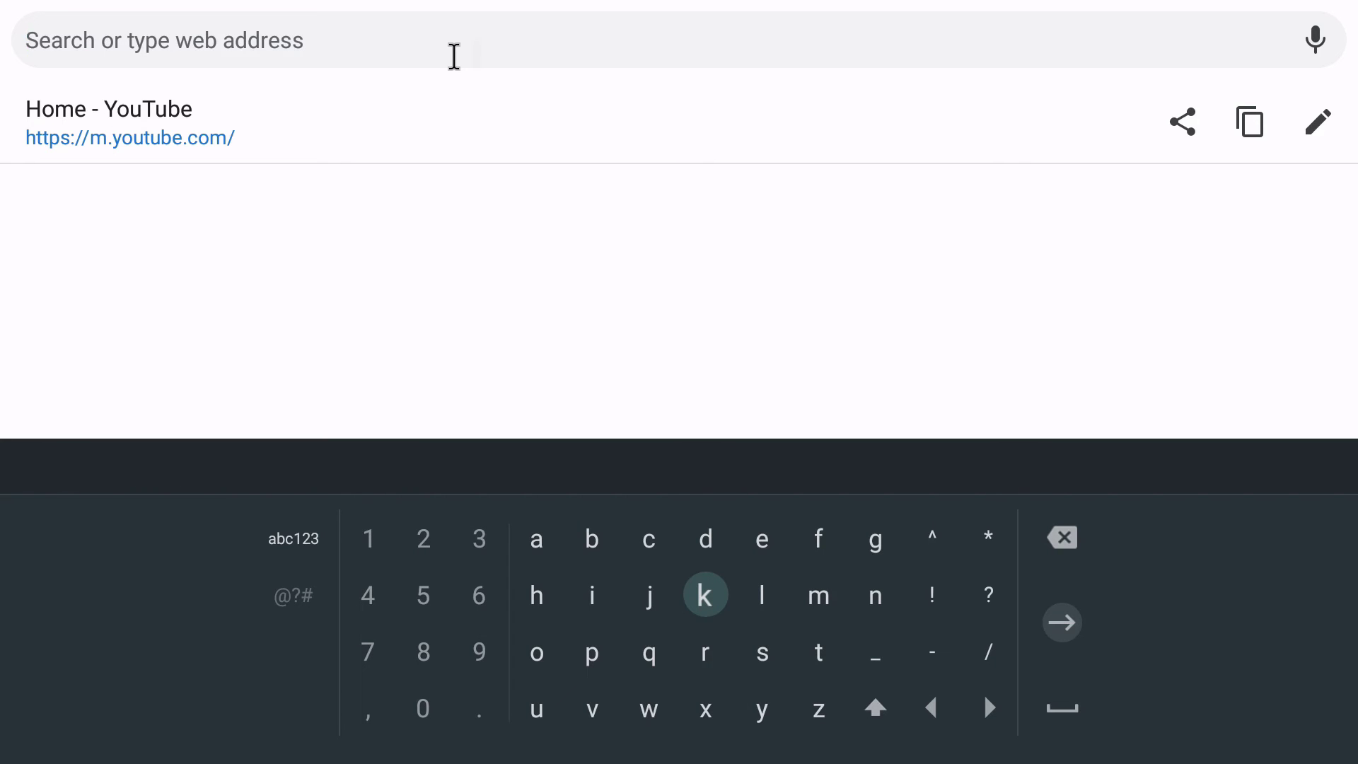
text(havea)
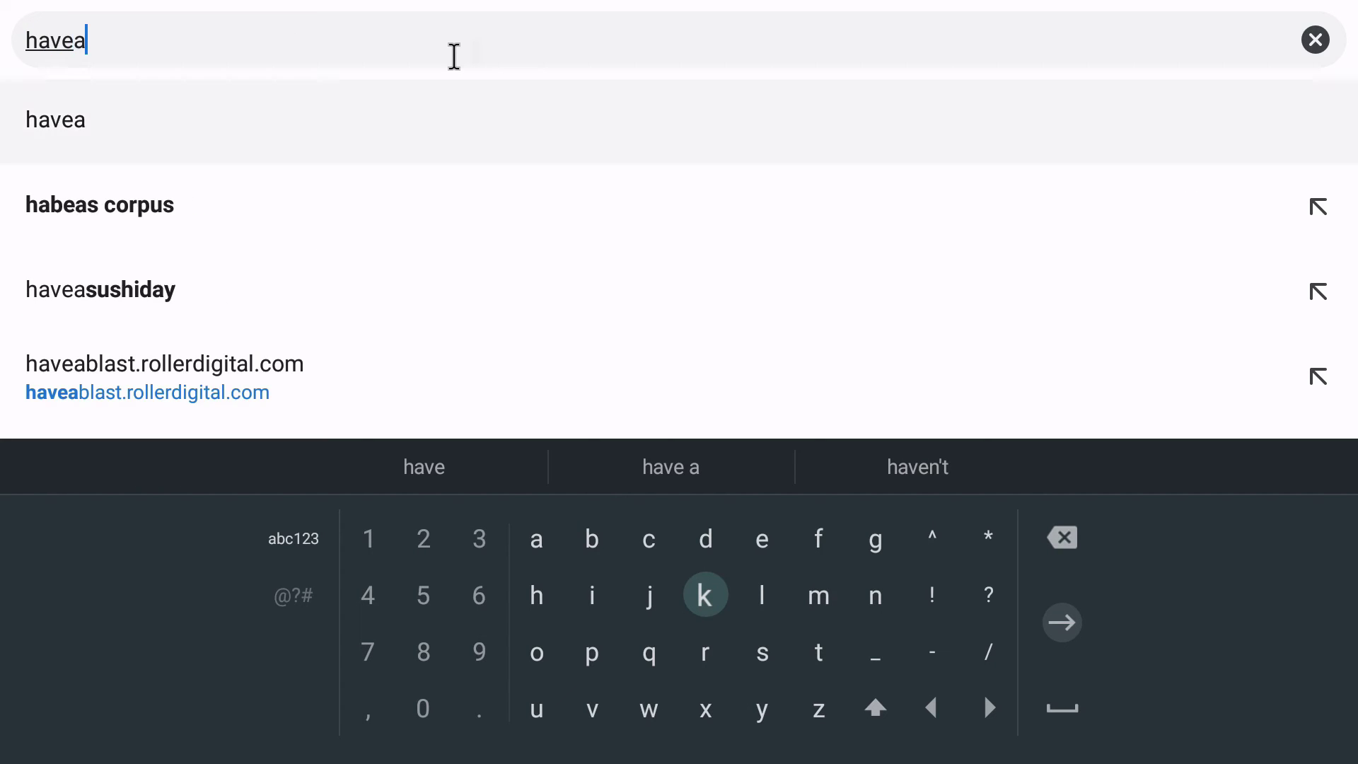
text(techd)
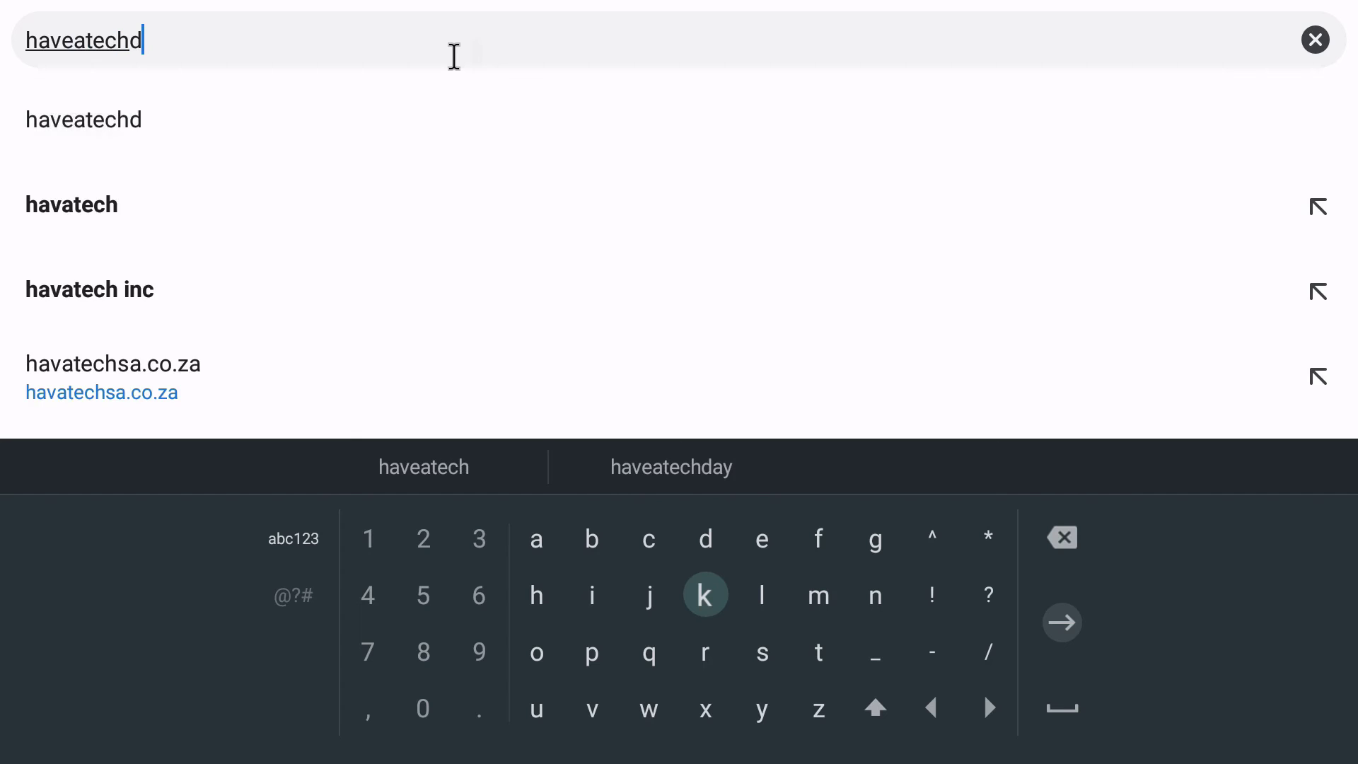
text(ay.com)
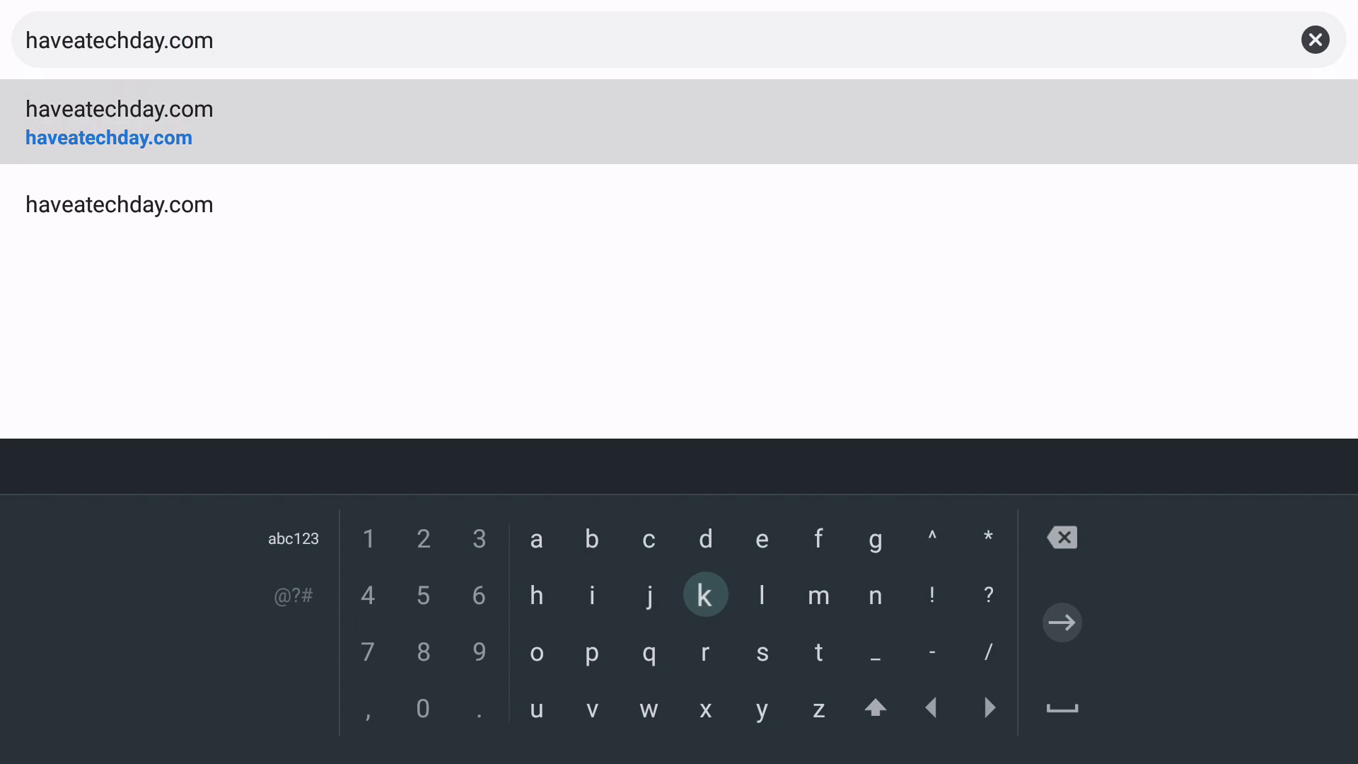
key(Right)
key(Right)
key(Right)
key(Right)
key(Right)
key(Right)
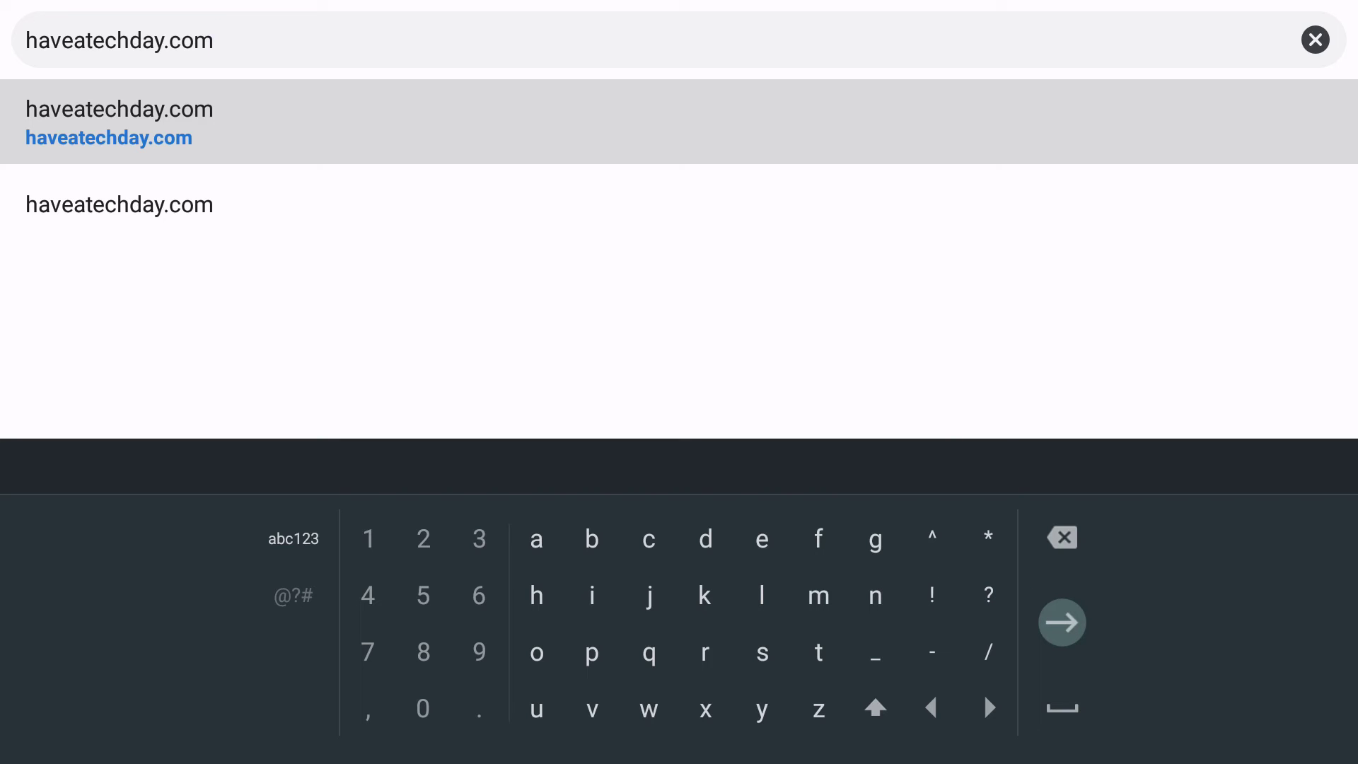
key(Return)
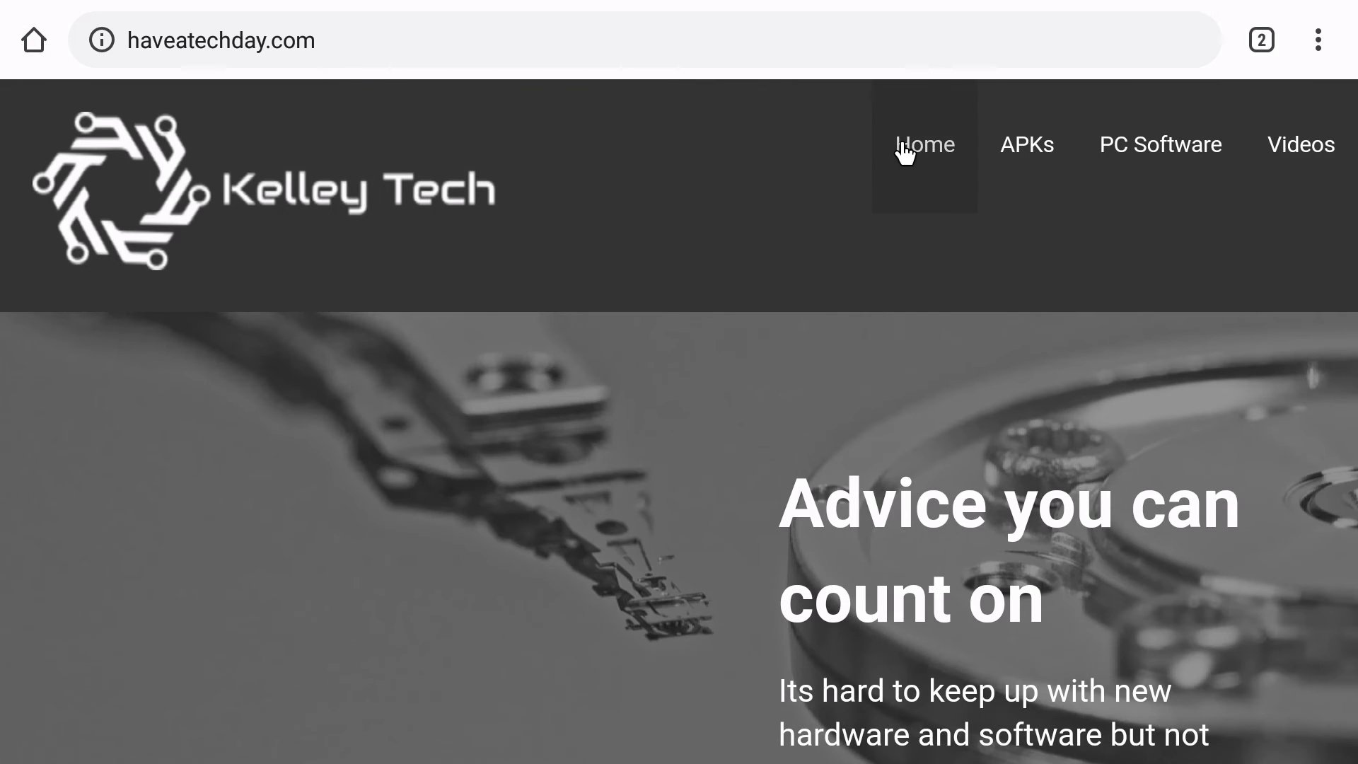
- Open the site's APKs page and browse the list of downloads as far as Null Keyboard
click(1027, 154)
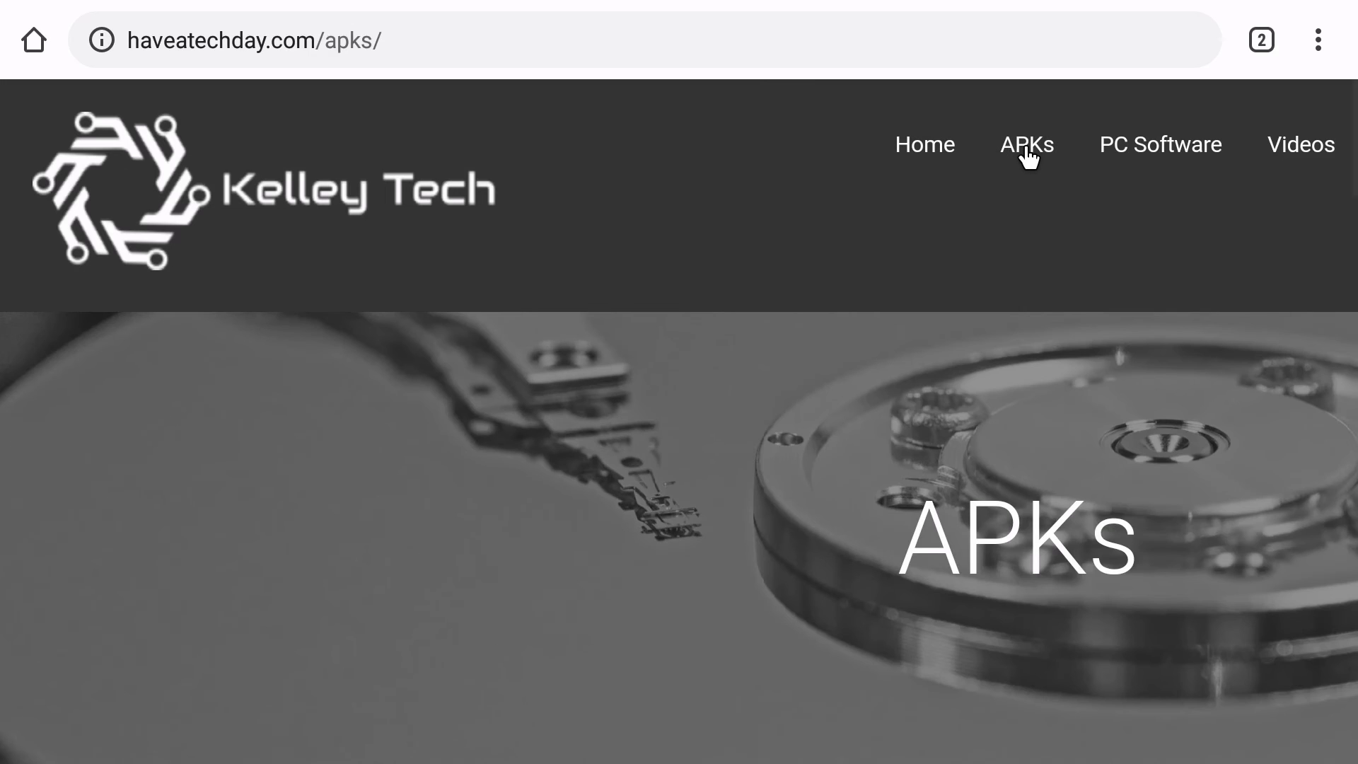
scroll(1027, 154, down, 5)
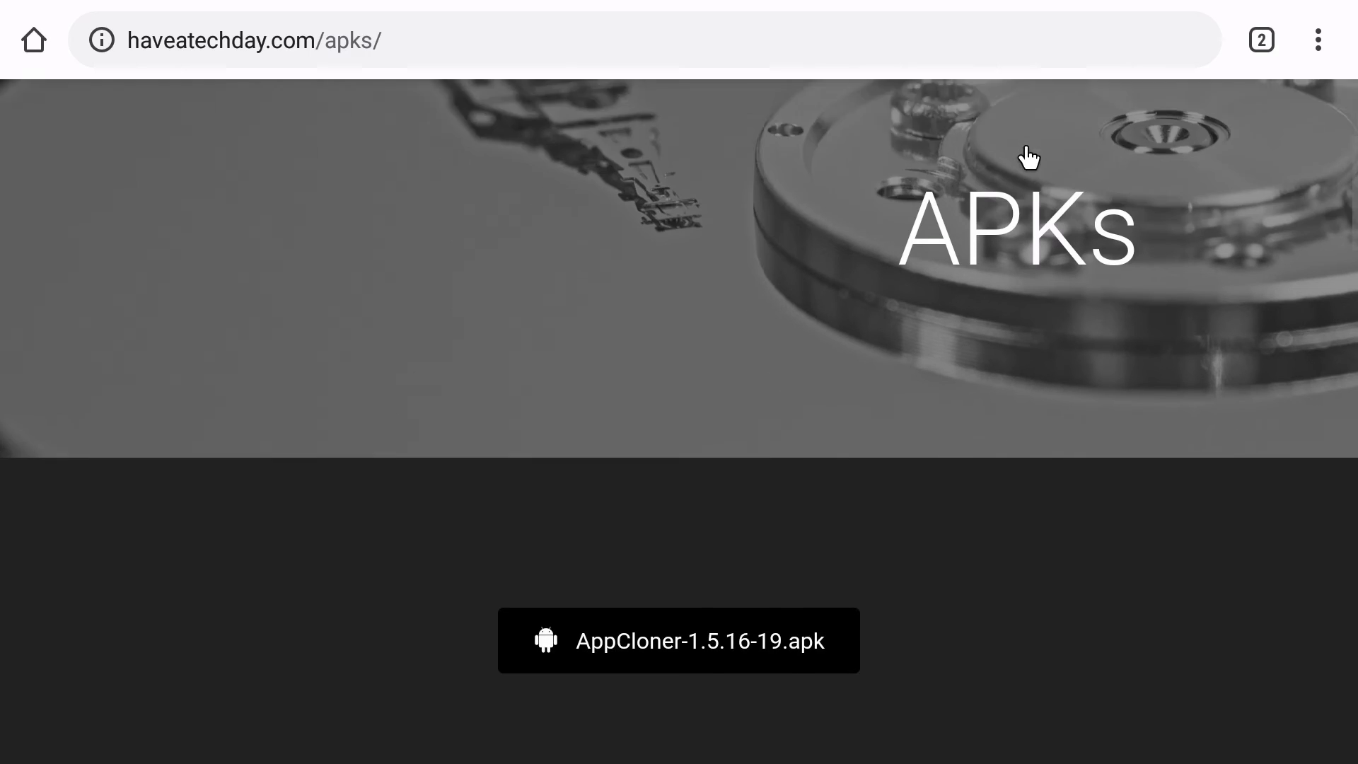
scroll(1027, 154, down, 4)
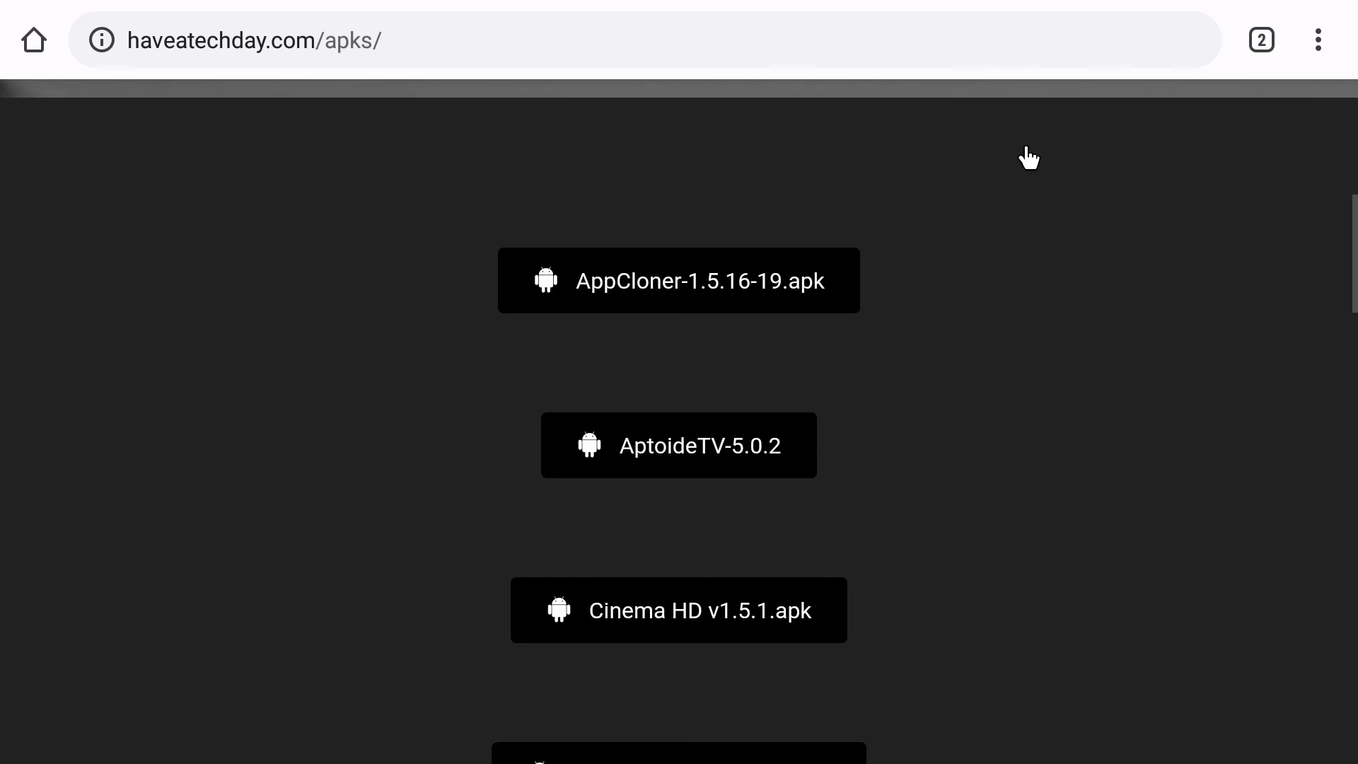
scroll(1027, 157, down, 5)
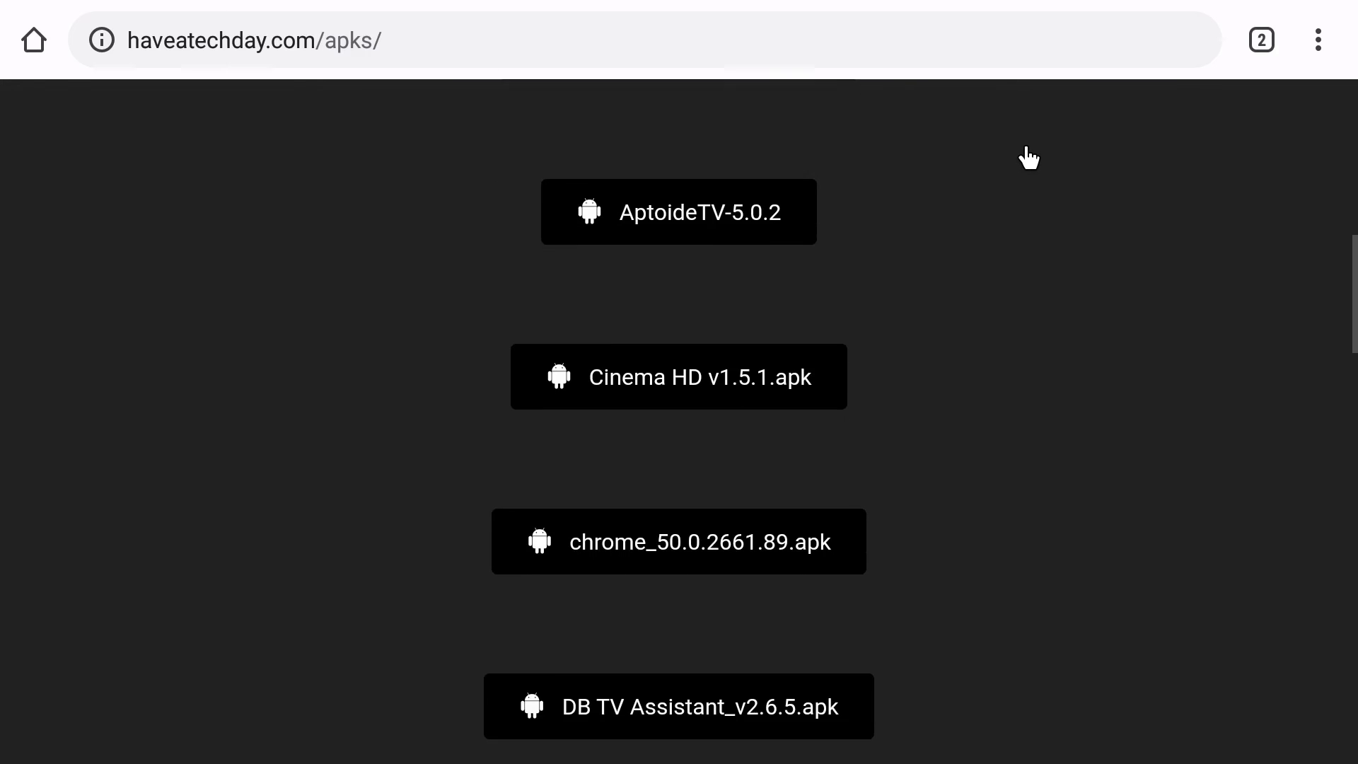
scroll(1027, 157, down, 7)
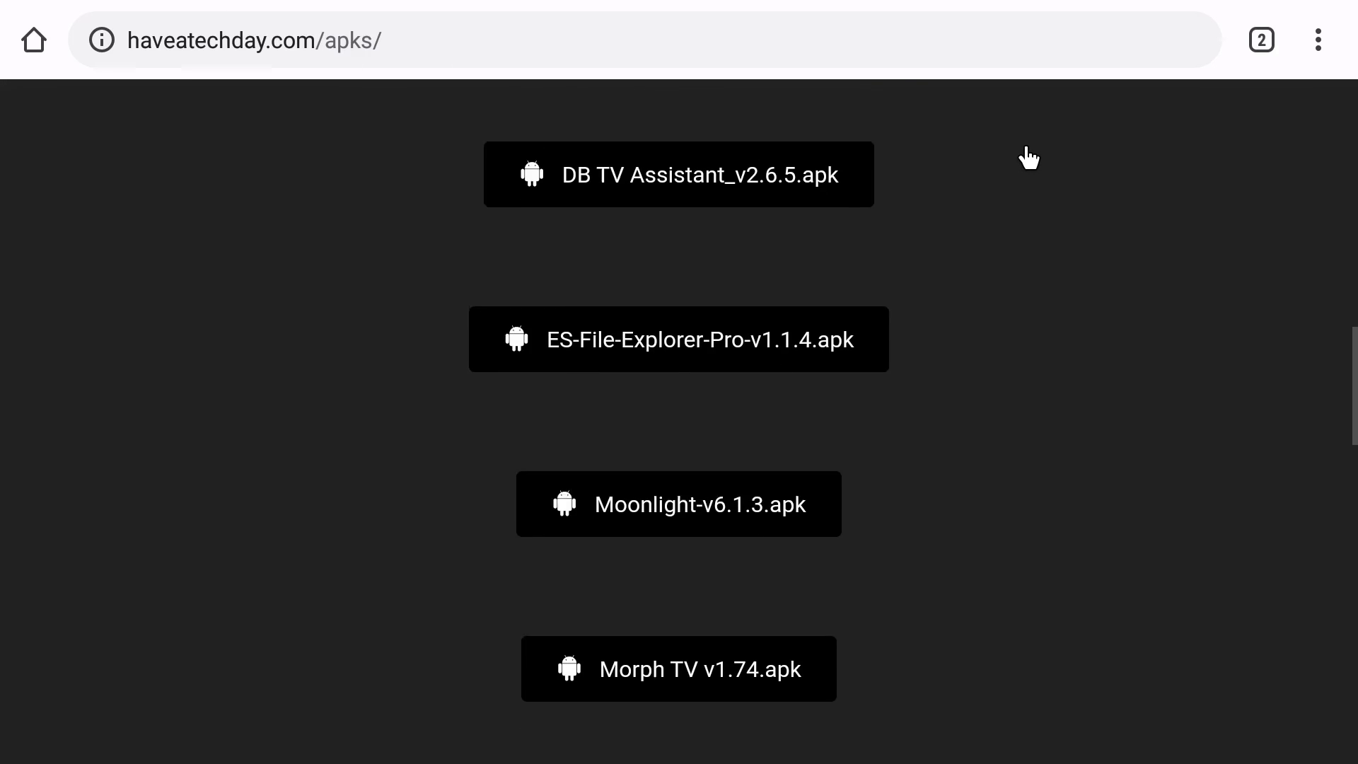
scroll(1027, 157, down, 10)
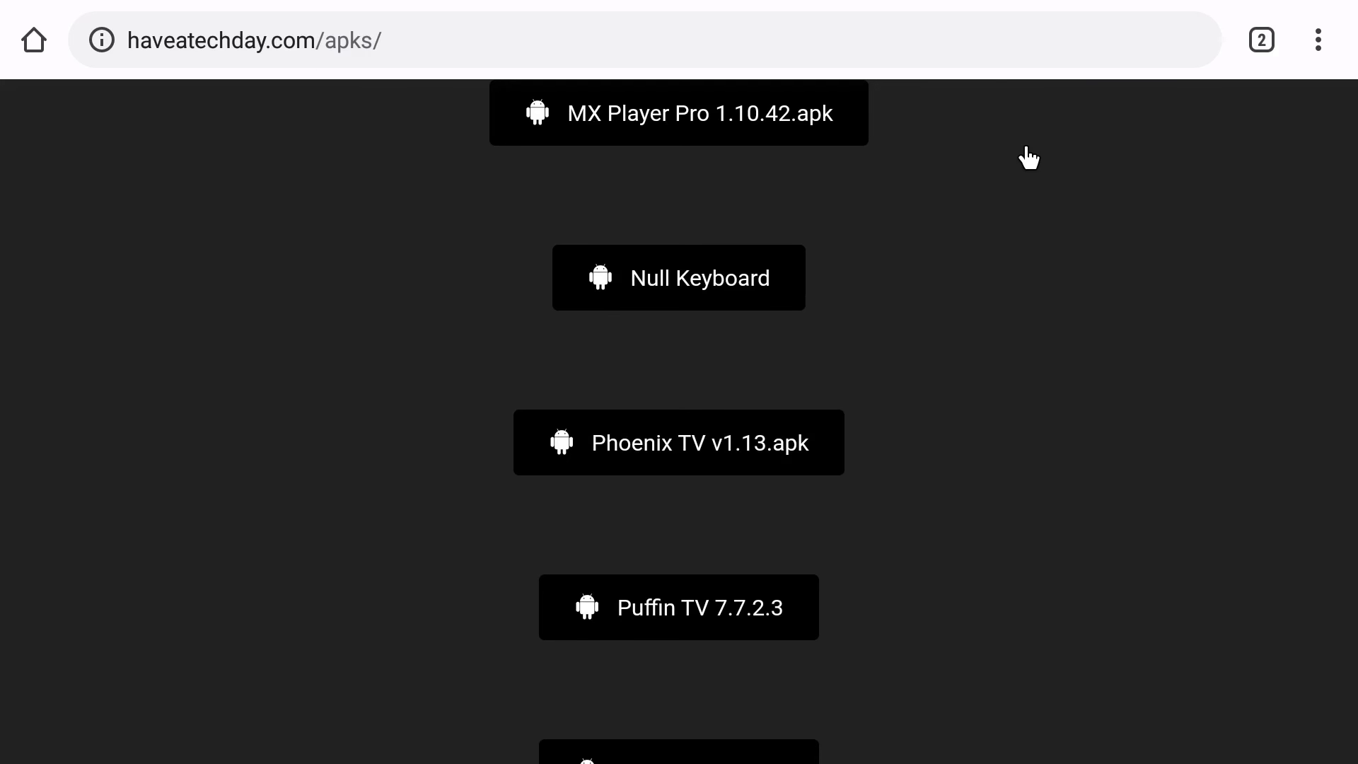
scroll(1027, 157, down, 1)
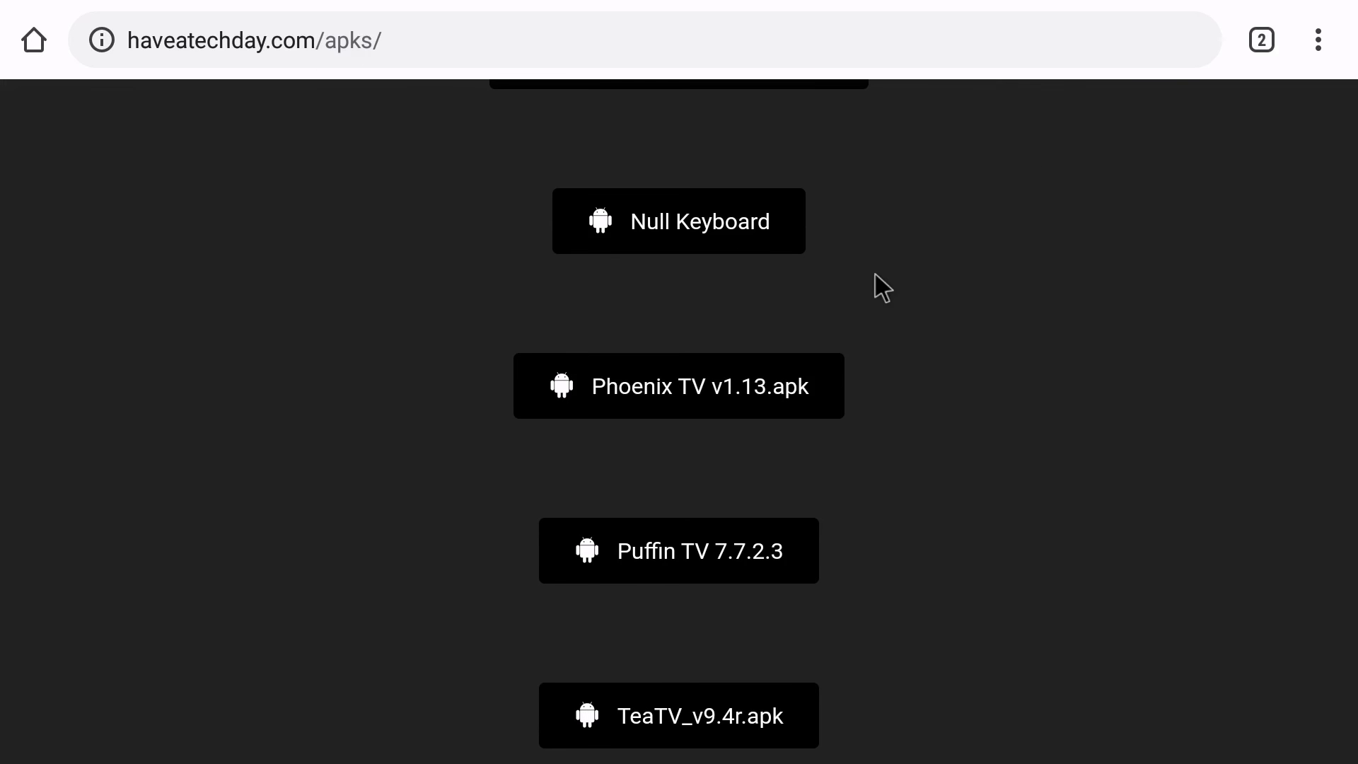
- Download Null Keyboard.apk, agree to keep the file, and open it from the download notice
click(776, 240)
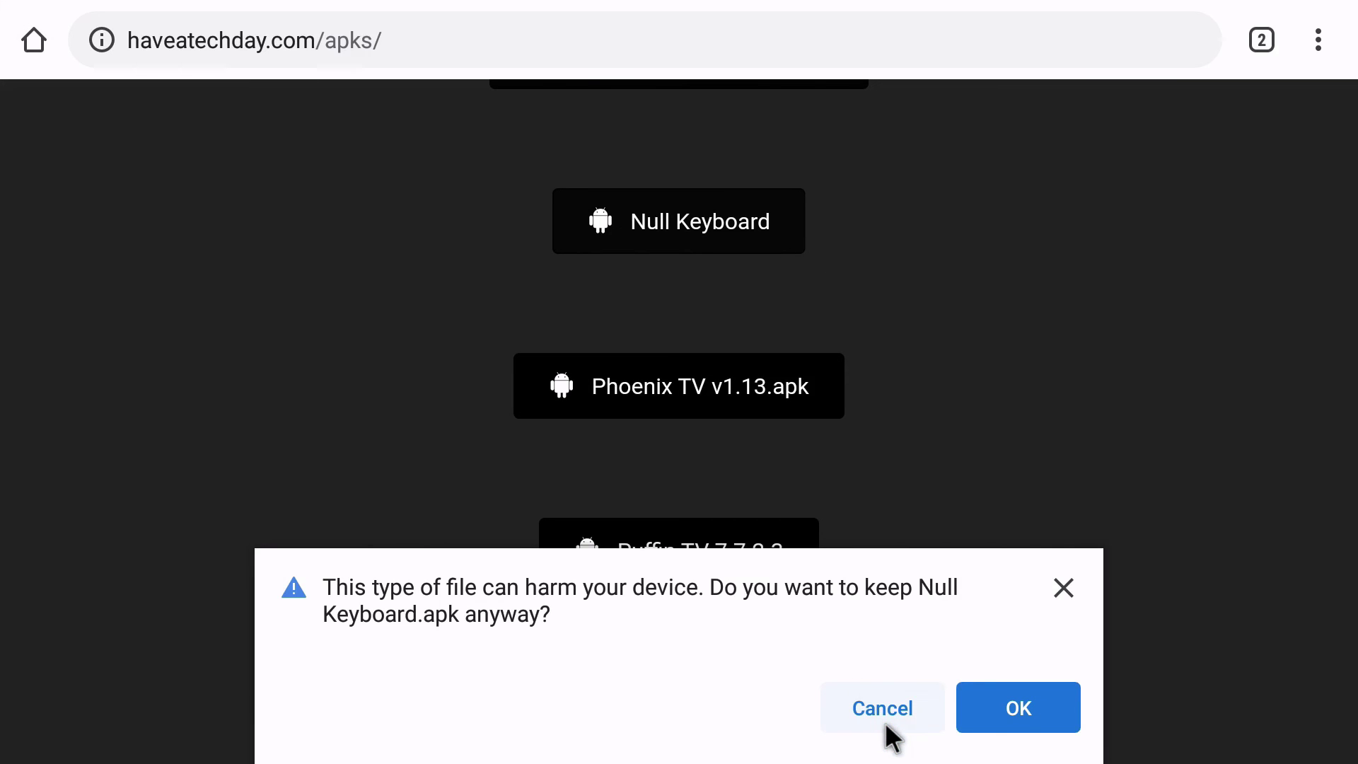
click(1020, 721)
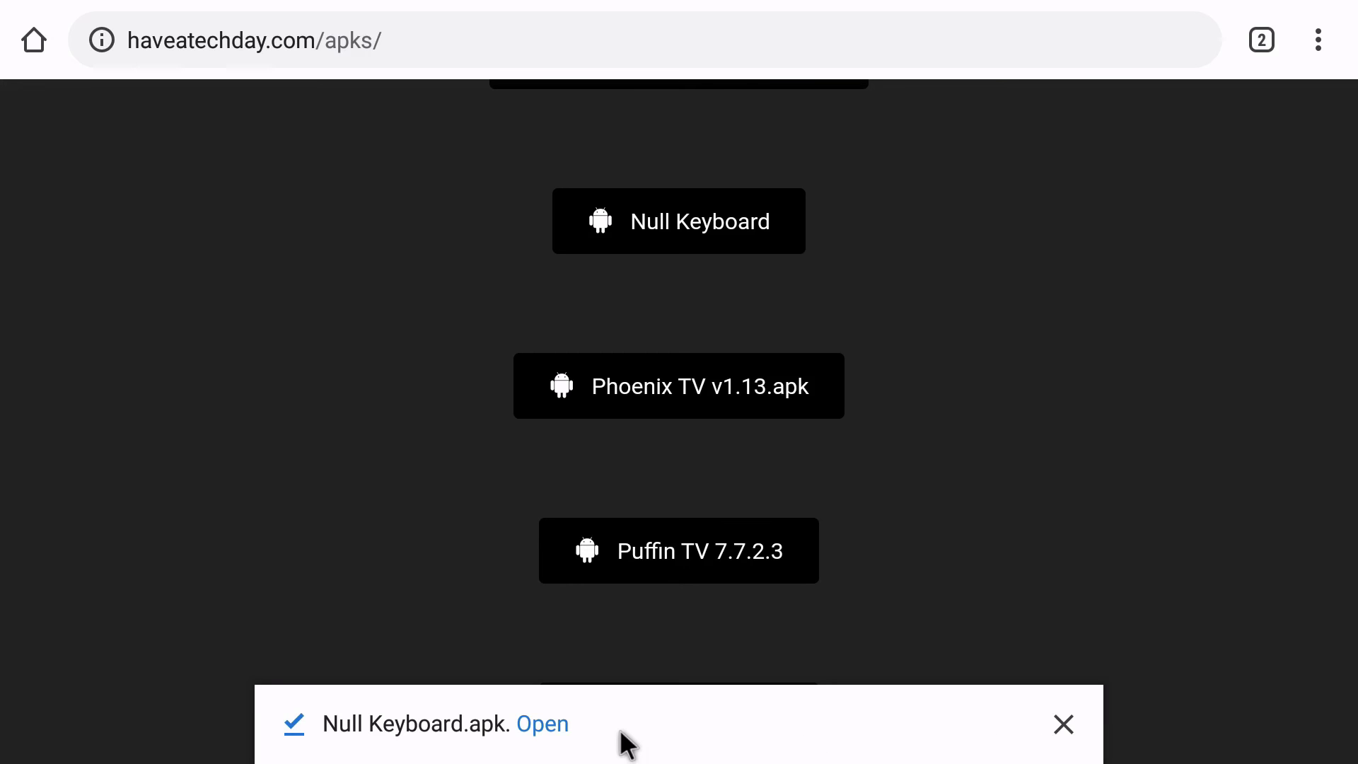
click(547, 733)
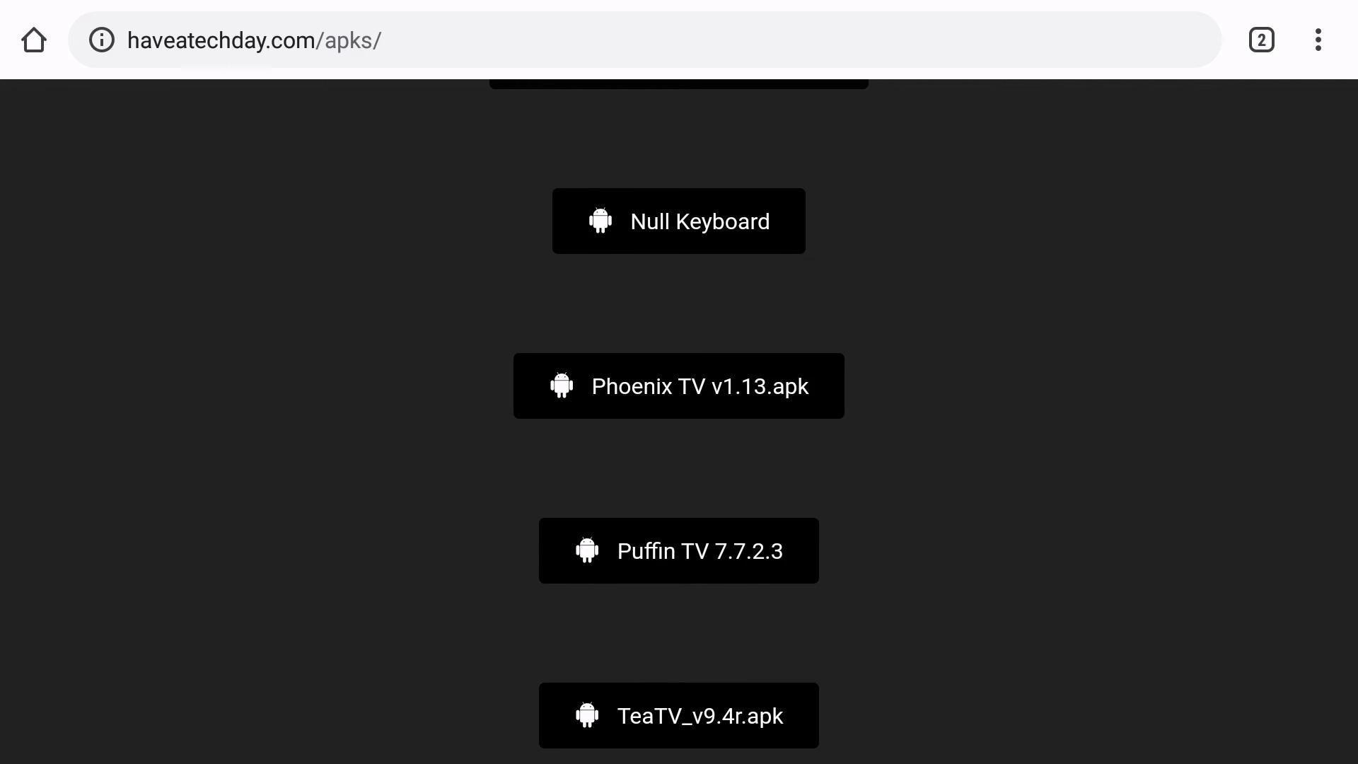
- Go back through the visited pages until Chrome closes to its app details page
key(alt+Left)
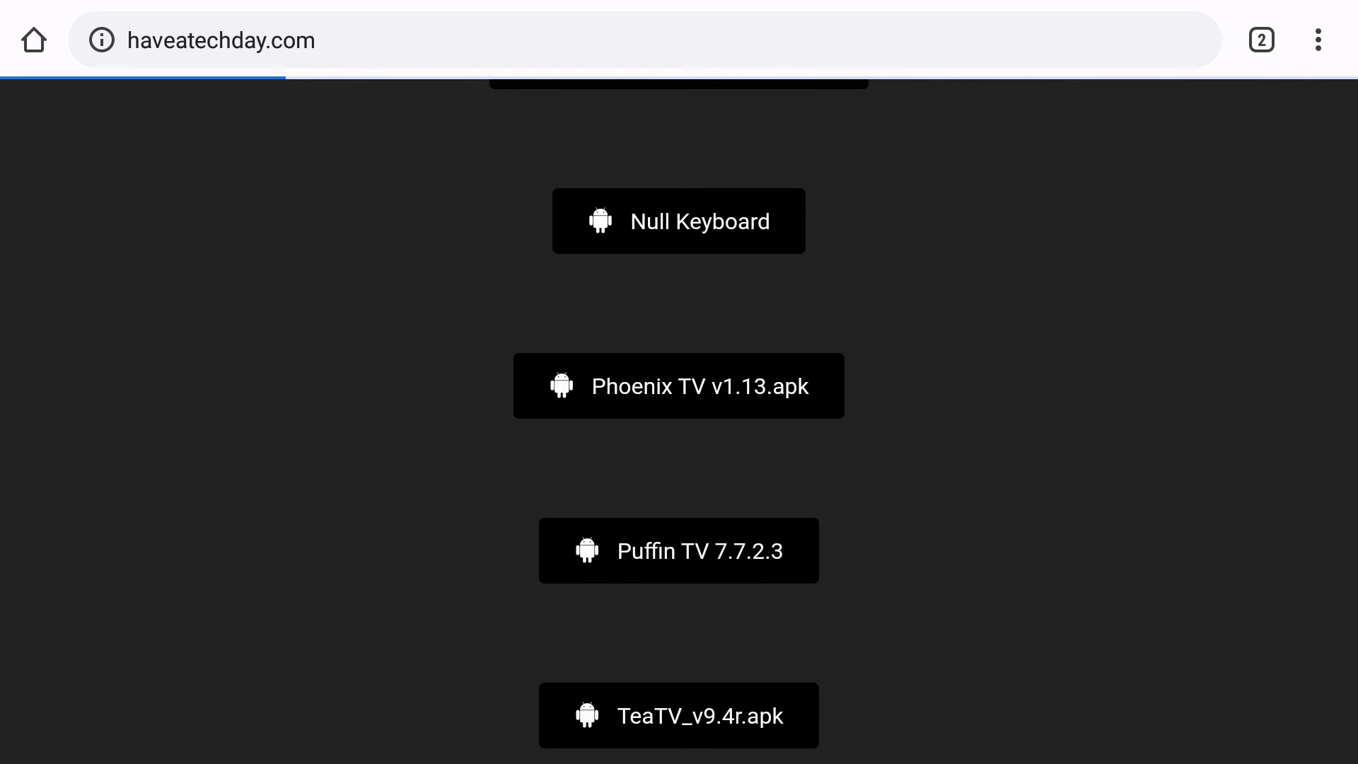
key(alt+Left)
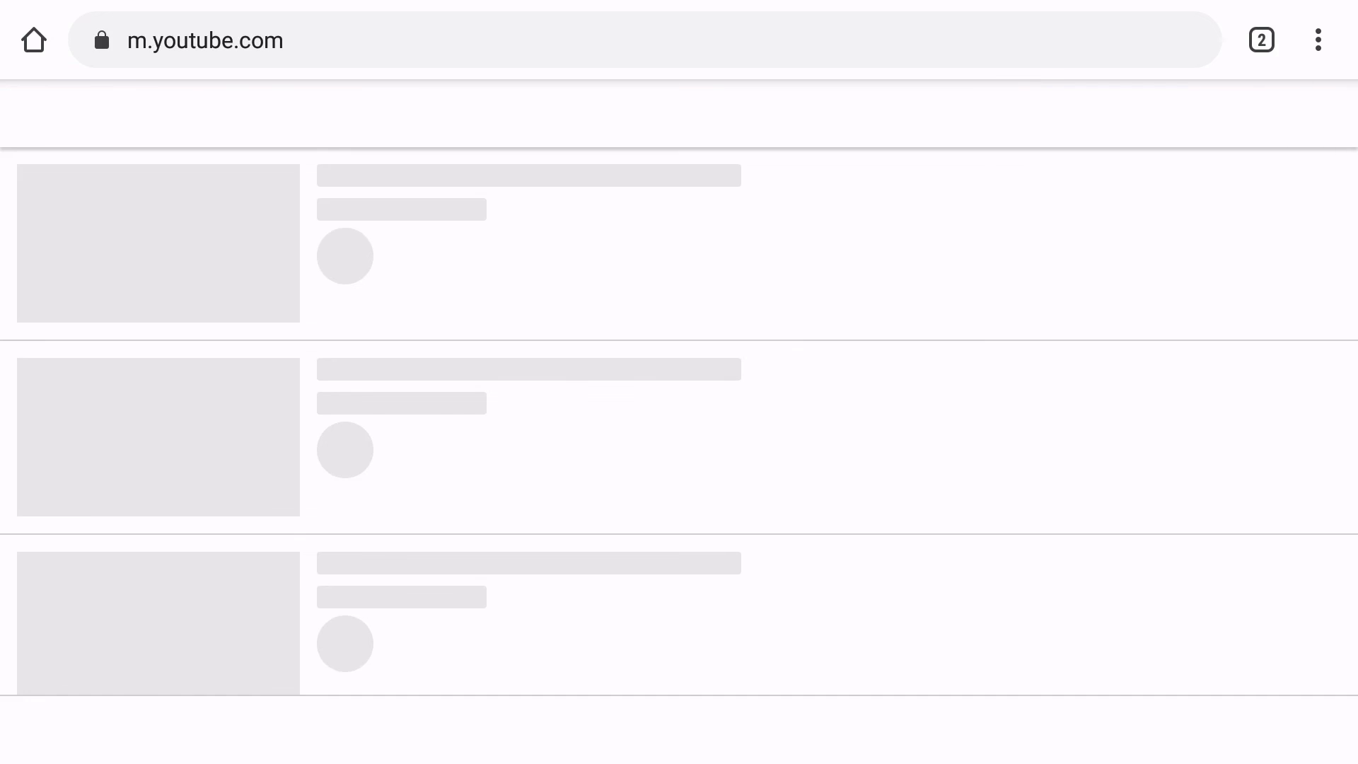
key(alt+Left)
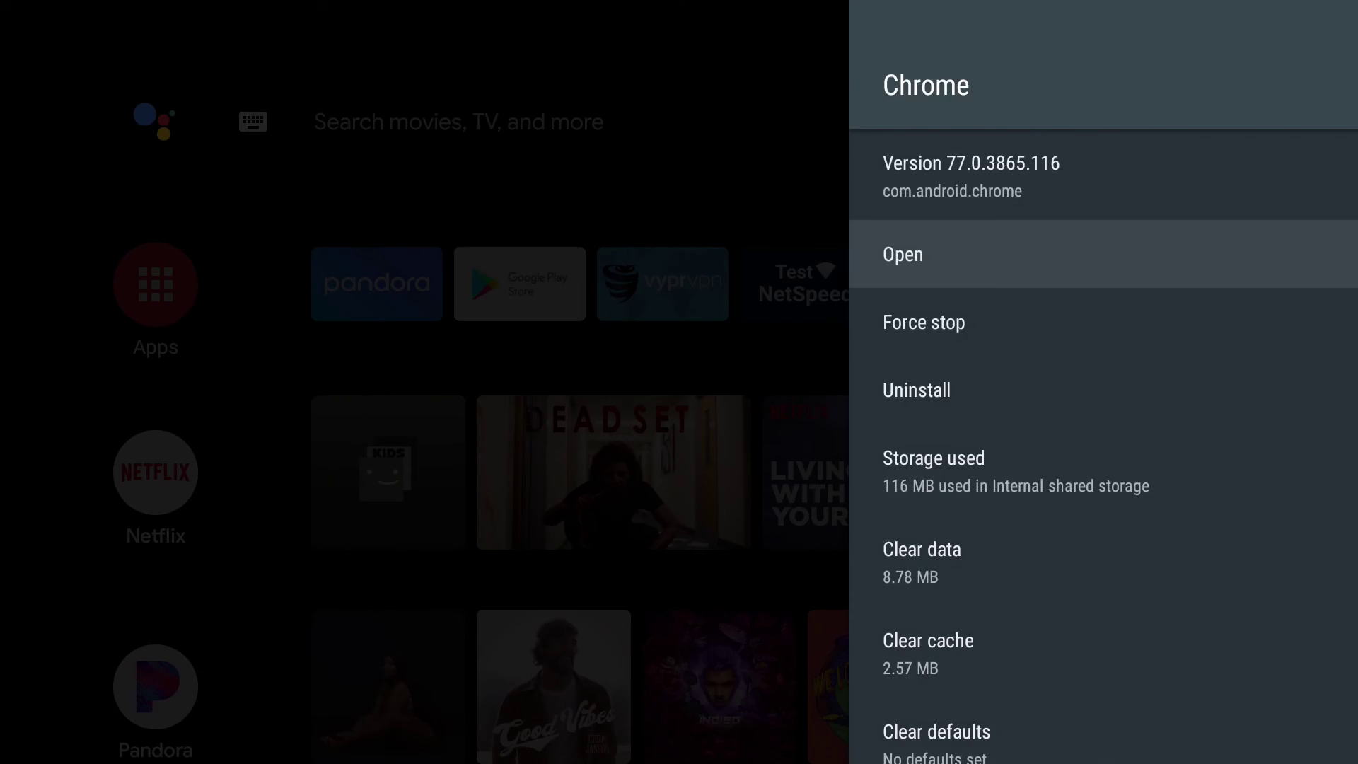
- Close the device settings and move from Settings to the favorite apps row on the home screen
key(Escape)
key(Escape)
key(Escape)
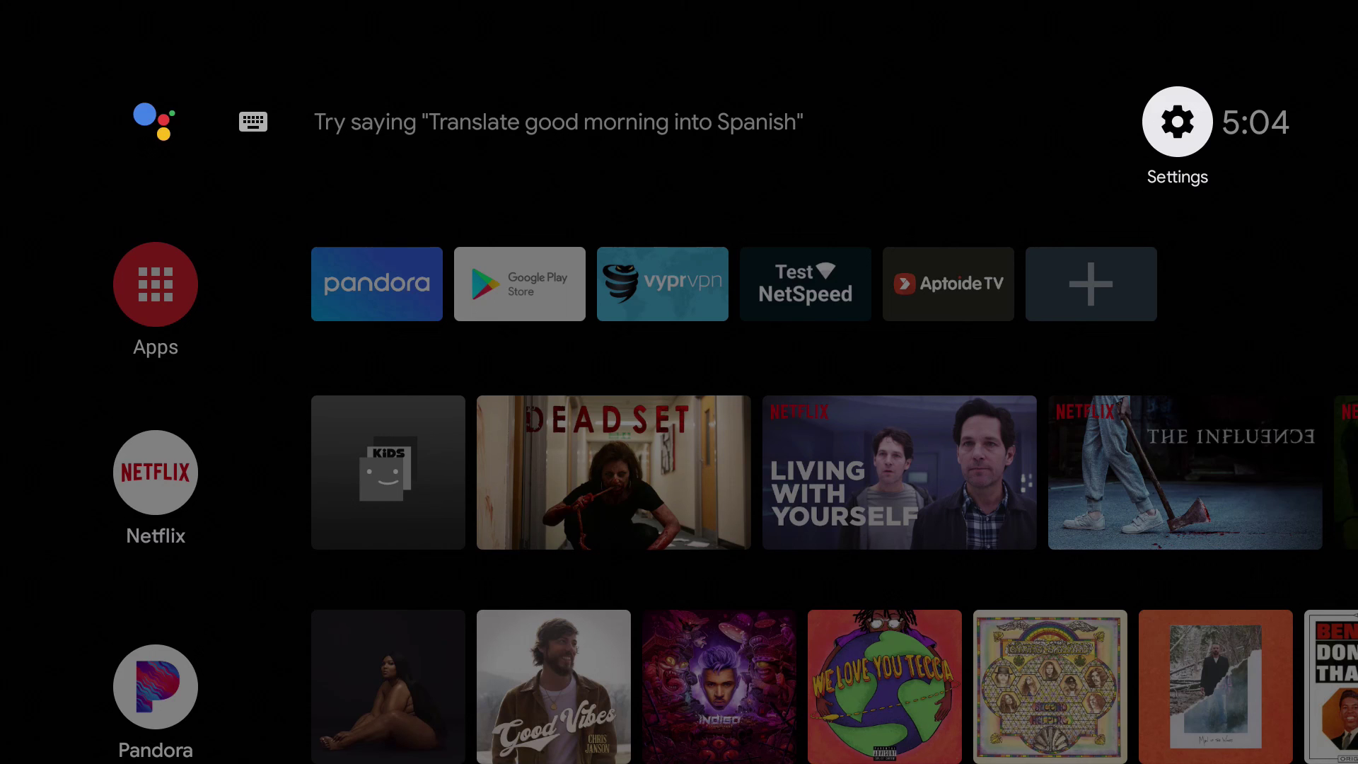
key(Down)
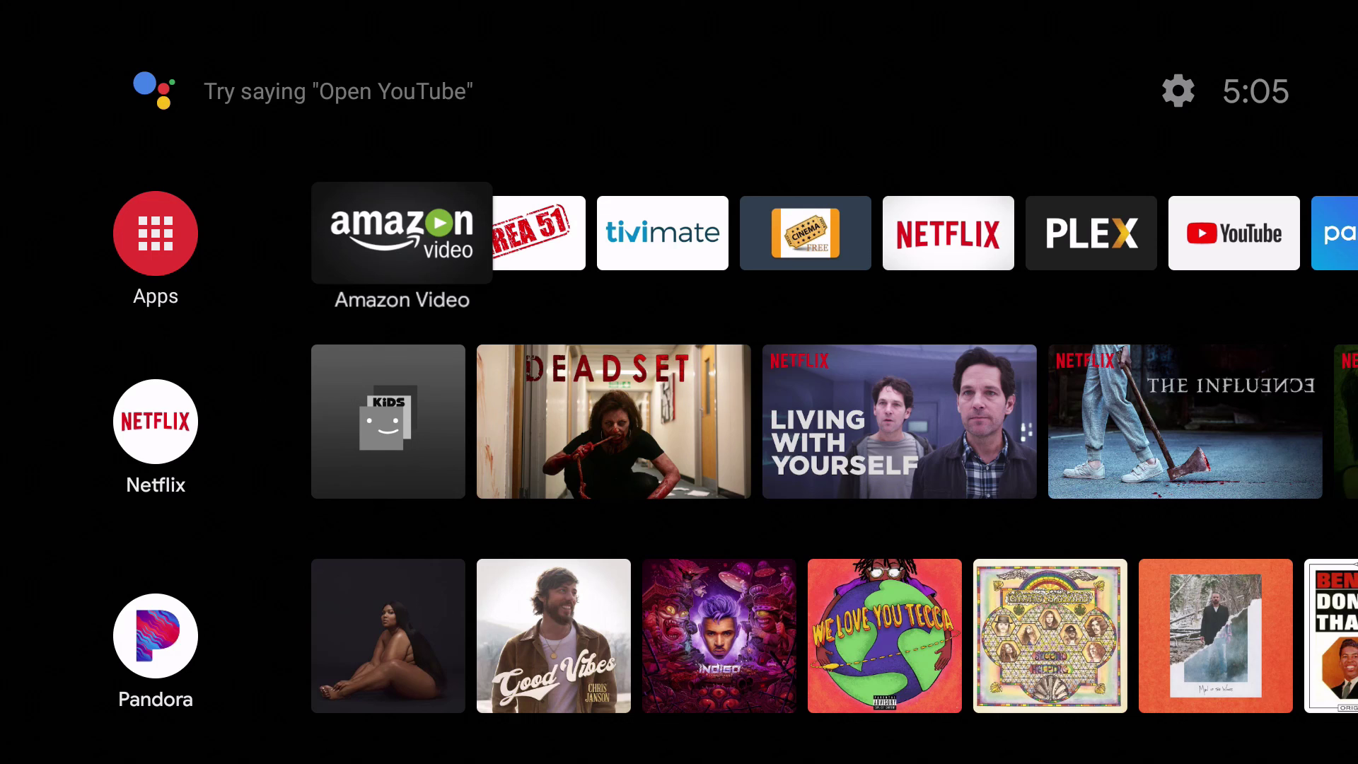